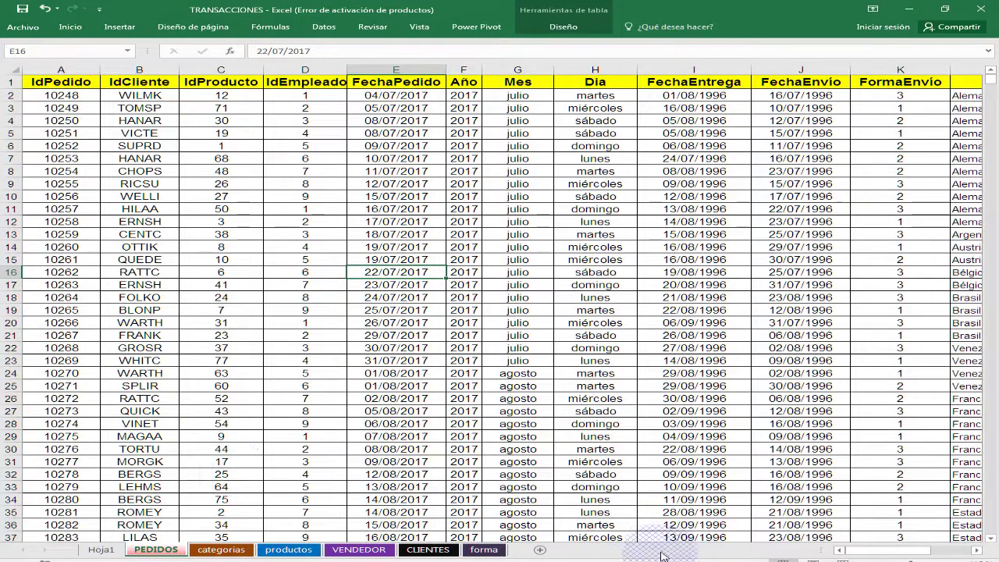
Examine the existing relationships between pedidos, productos and their lookup tables in the relationship manager and close it
mouse_move(902, 556)
left_mouse_down()
mouse_move(946, 557)
mouse_move(885, 557)
left_mouse_up()
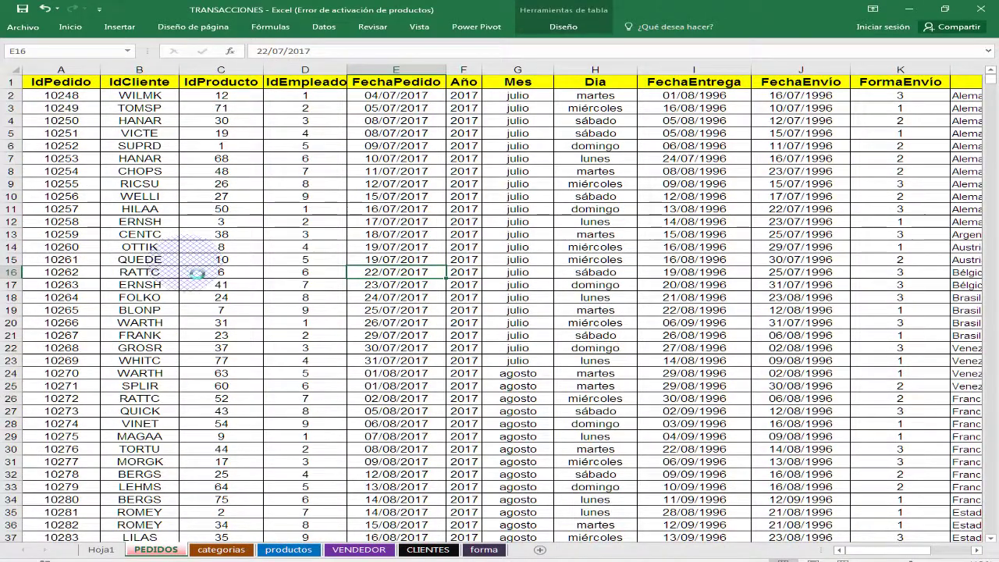
scroll(191, 268, "up", 3, "ctrl")
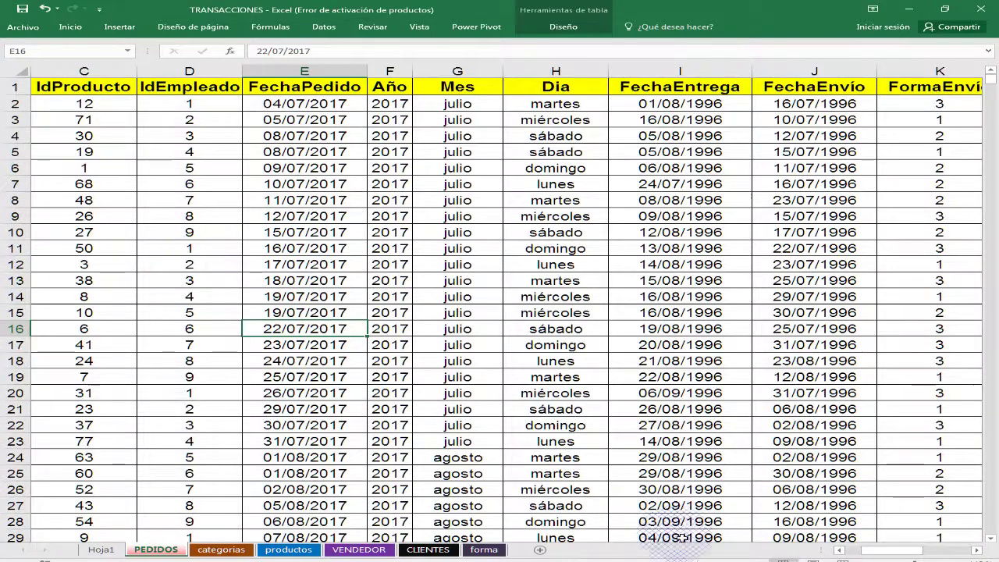
left_click(841, 551)
left_click(841, 551)
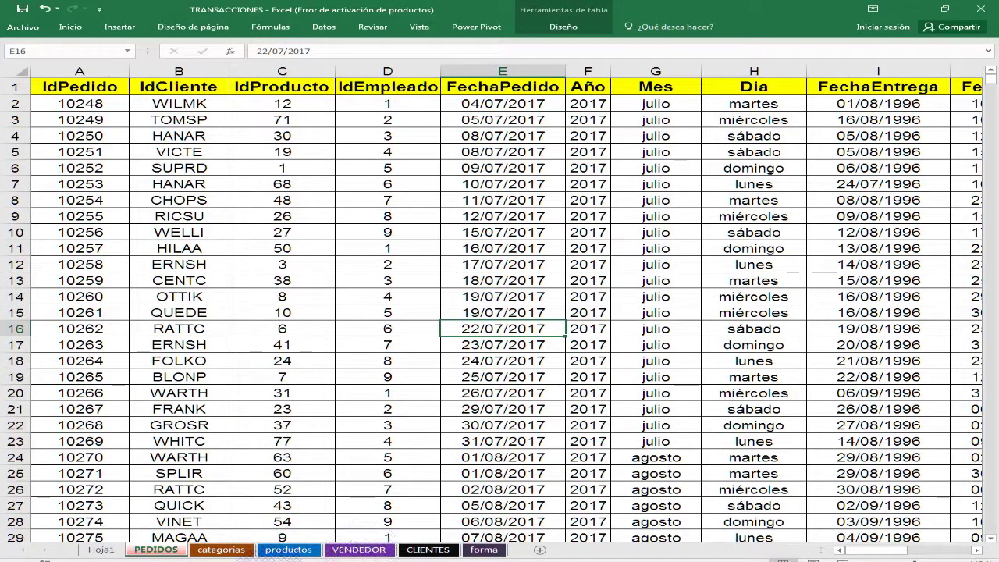
left_click(400, 375)
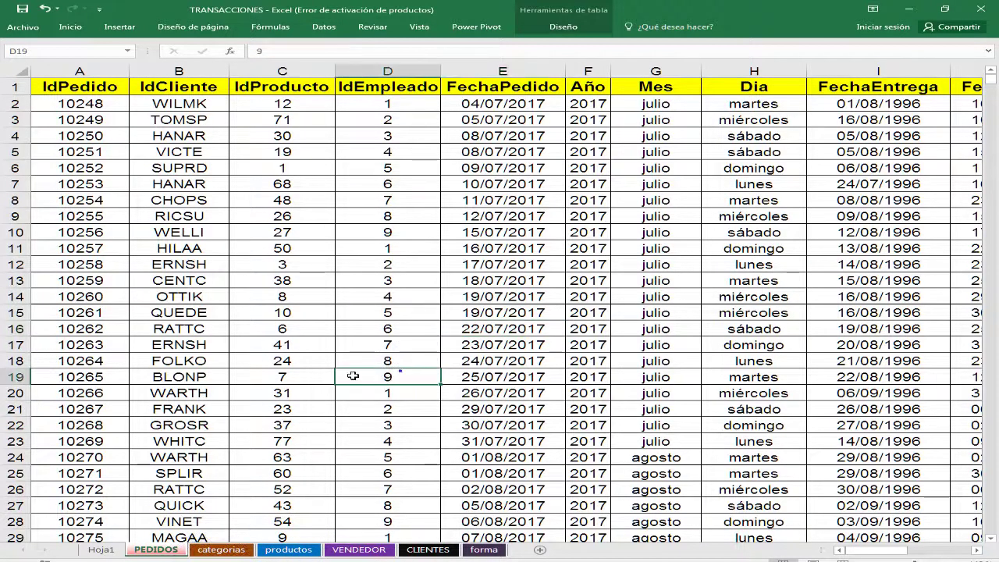
left_click(331, 29)
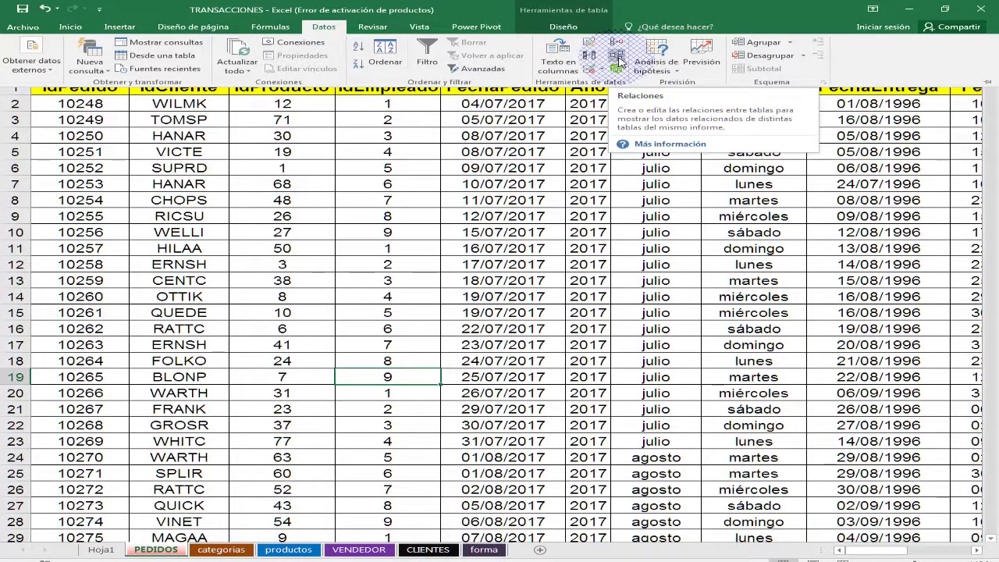
left_click(621, 62)
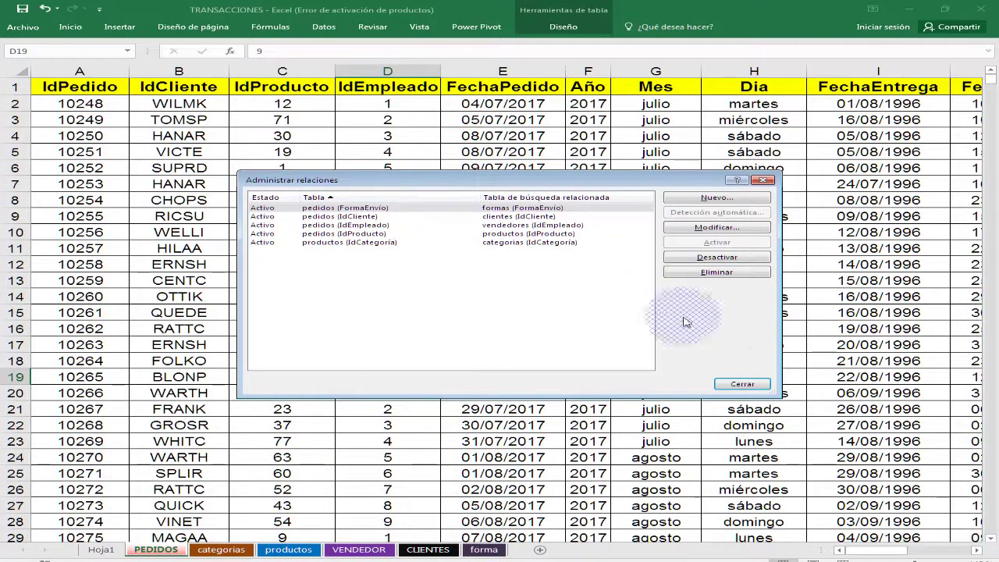
left_click(734, 385)
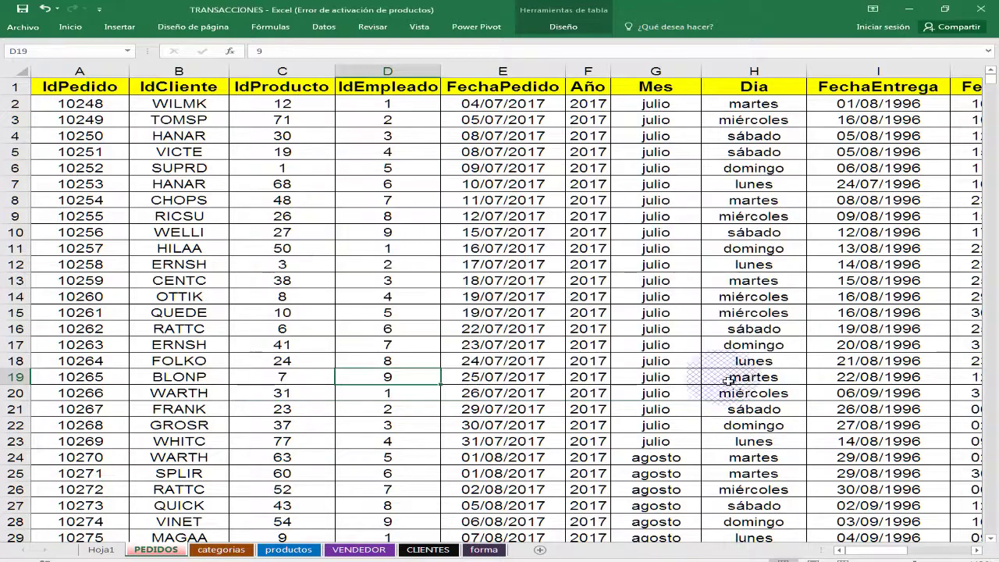
Create a pivot table from the pedidos table on a new worksheet, adding the data to the data model
left_click(374, 230)
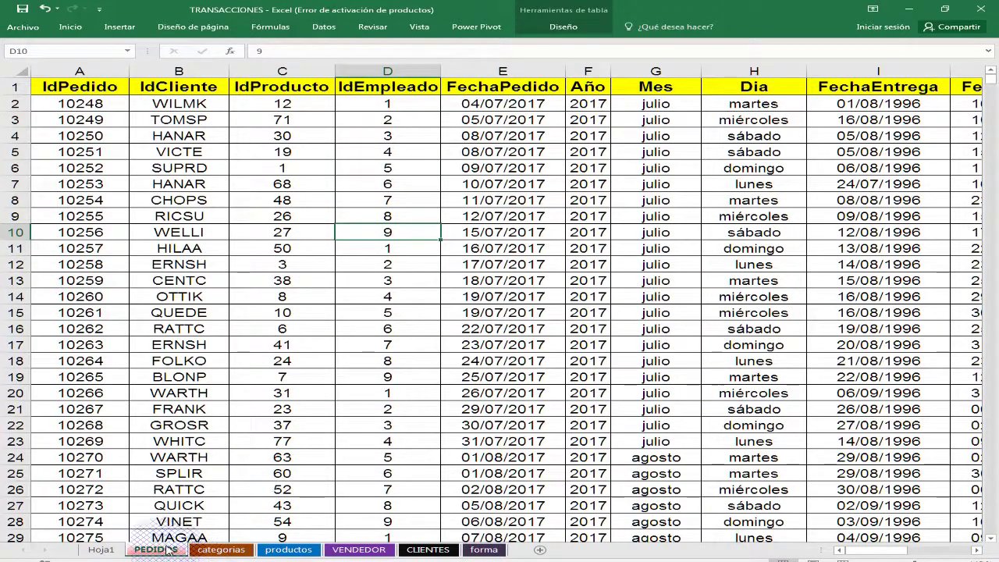
key("Down")
key("Down")
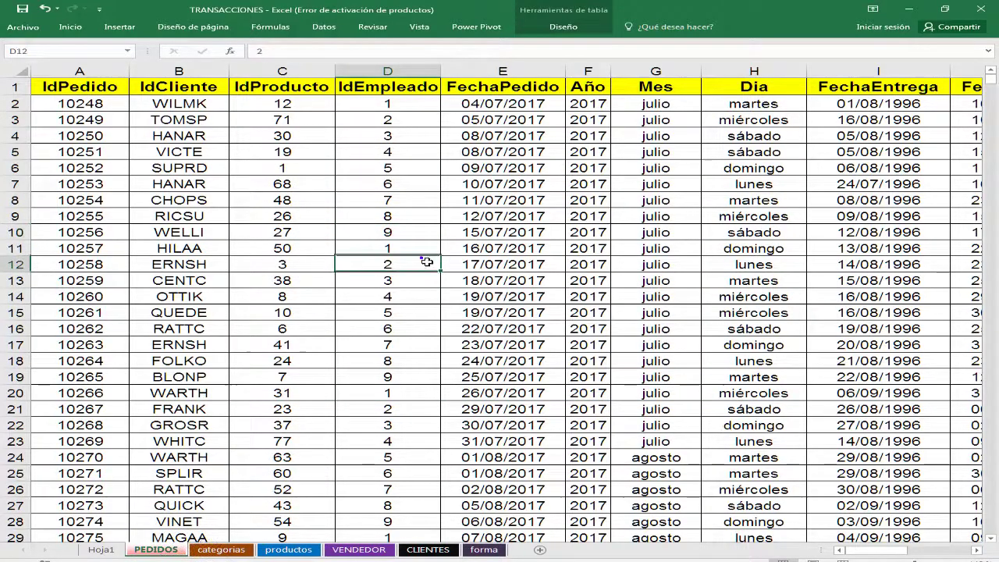
left_click(118, 28)
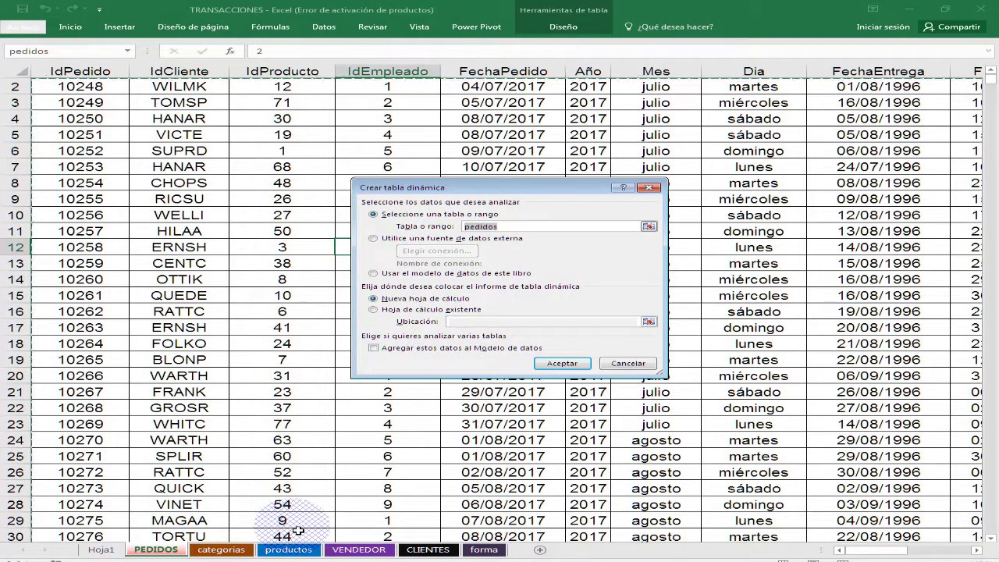
left_click(374, 349)
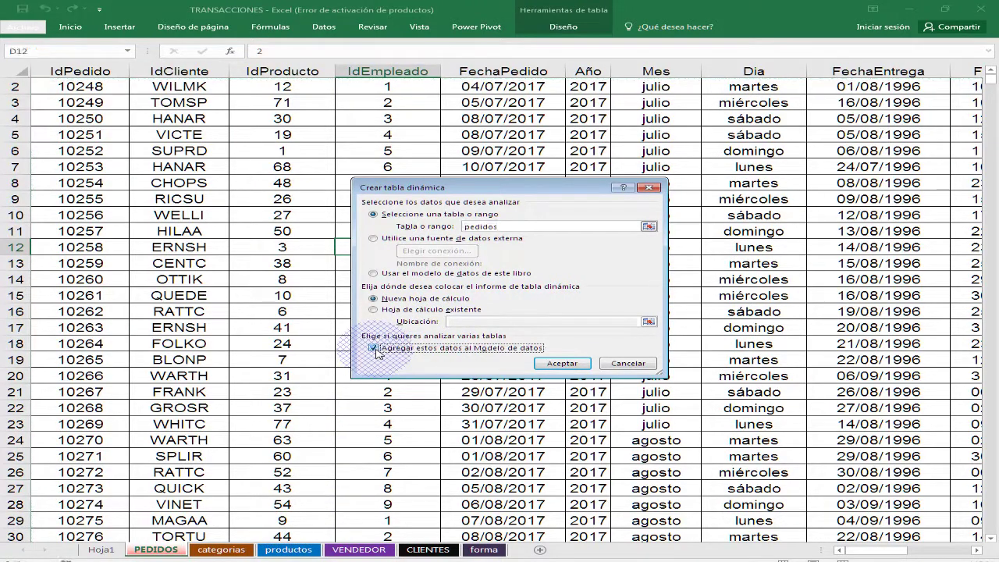
left_click(564, 364)
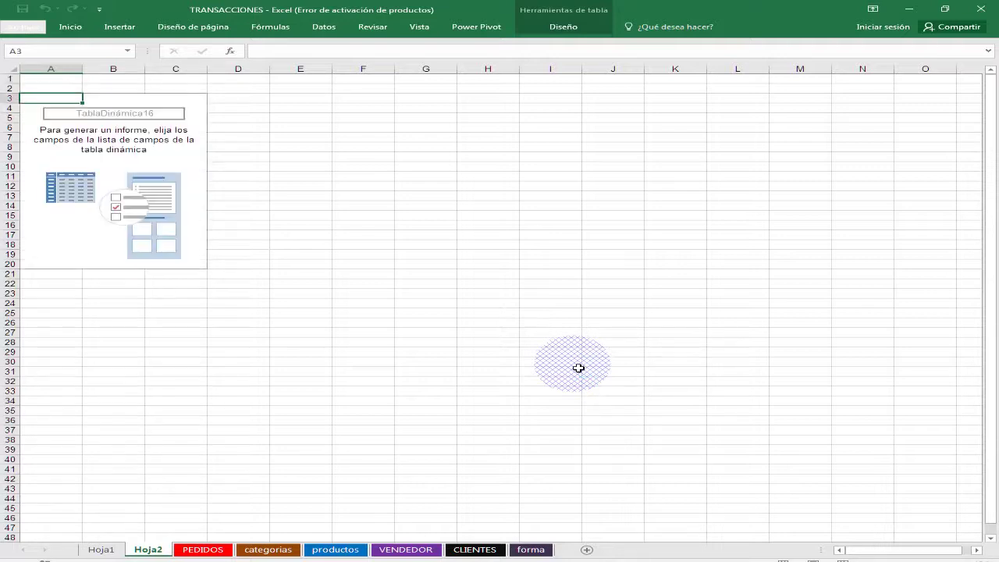
Show all data model tables in the pivot field list and add Nombre Vendedor from vendedores as the row field
scroll(379, 339, "up", 5)
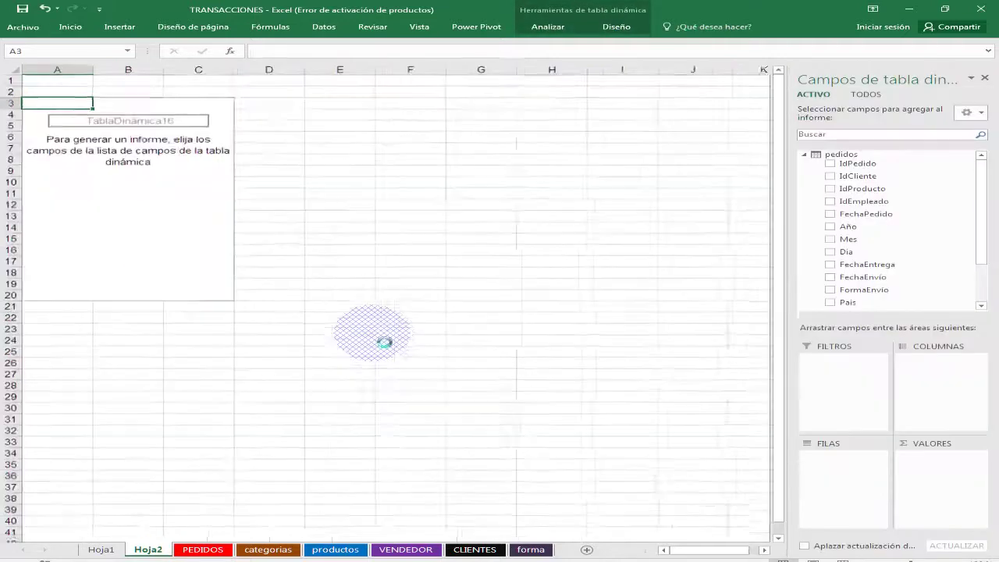
scroll(384, 333, "up", 1)
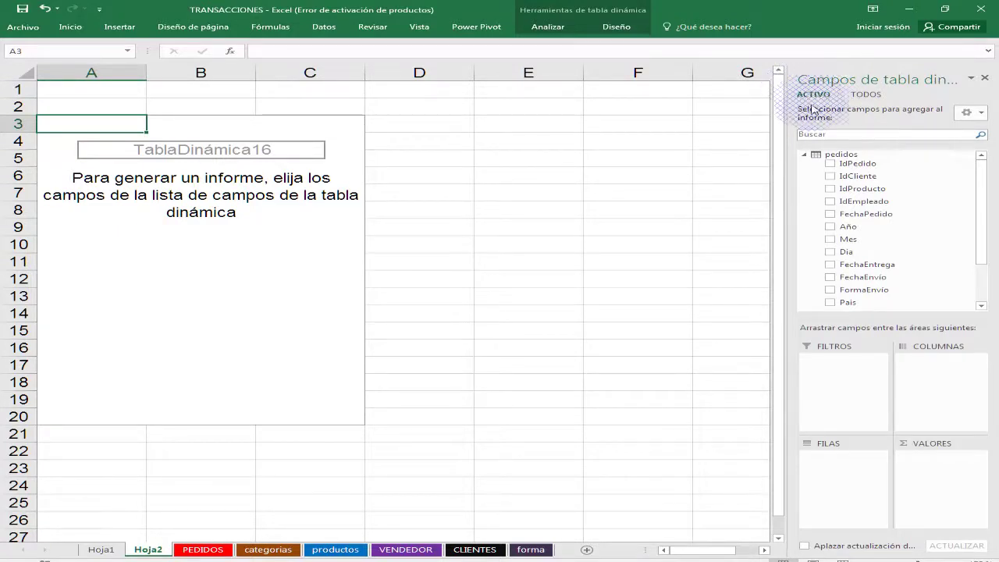
left_click(866, 95)
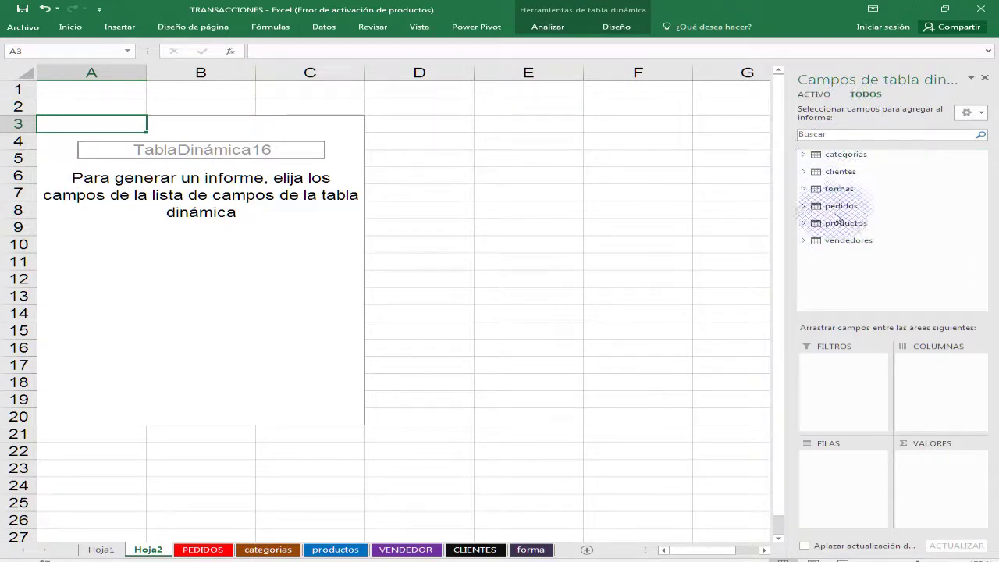
left_click(816, 95)
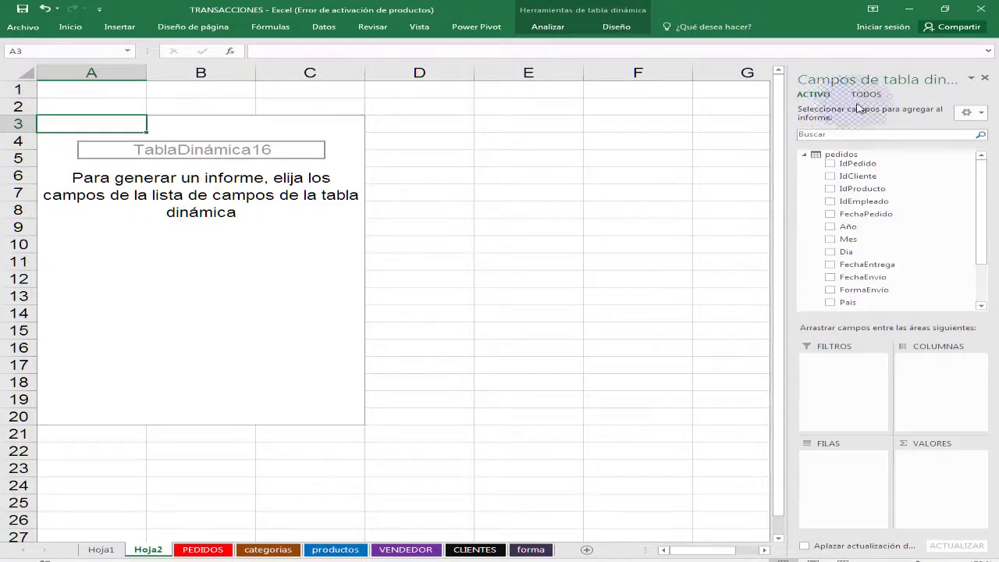
mouse_move(985, 172)
left_mouse_down()
mouse_move(989, 222)
mouse_move(982, 173)
left_mouse_up()
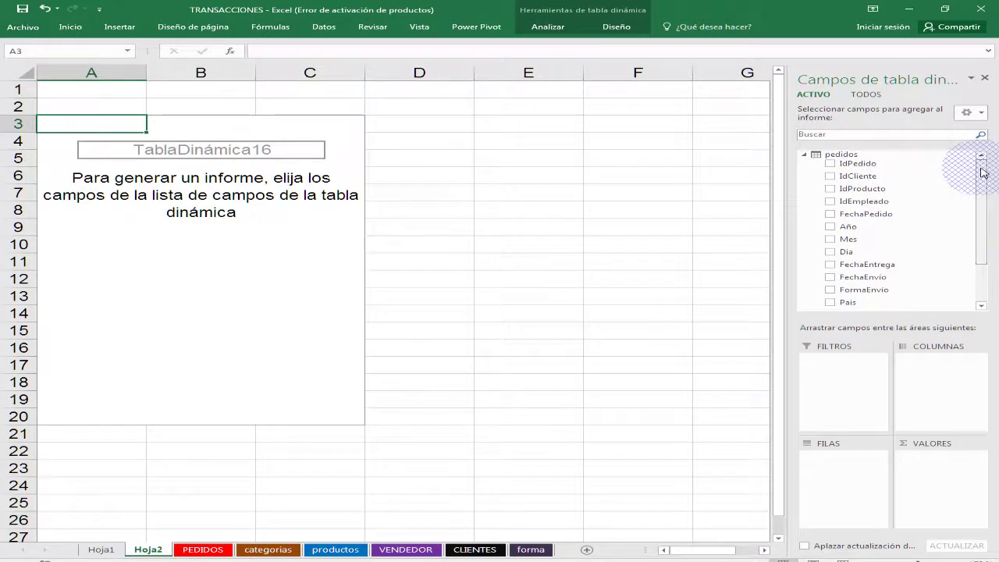
left_click(866, 95)
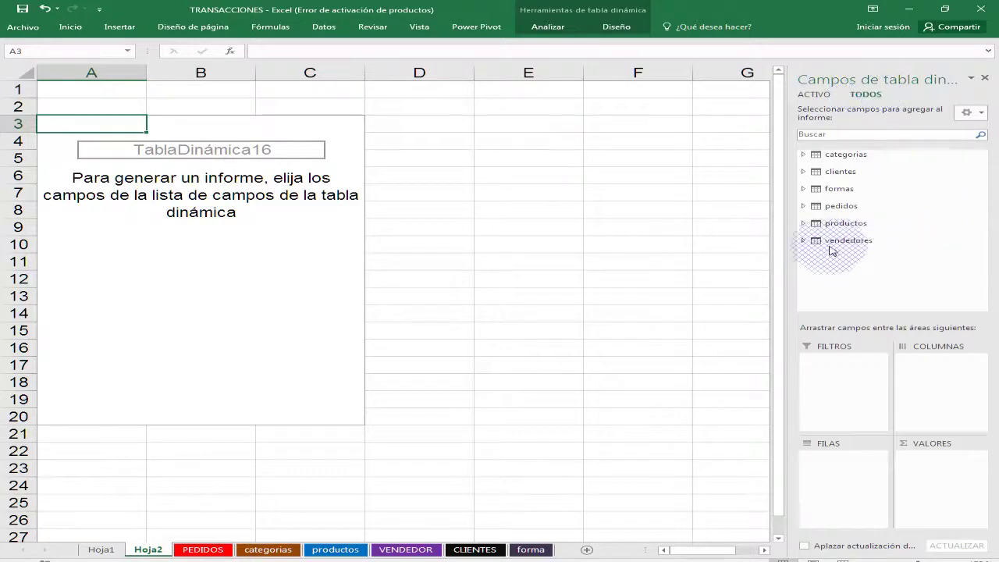
left_click(805, 242)
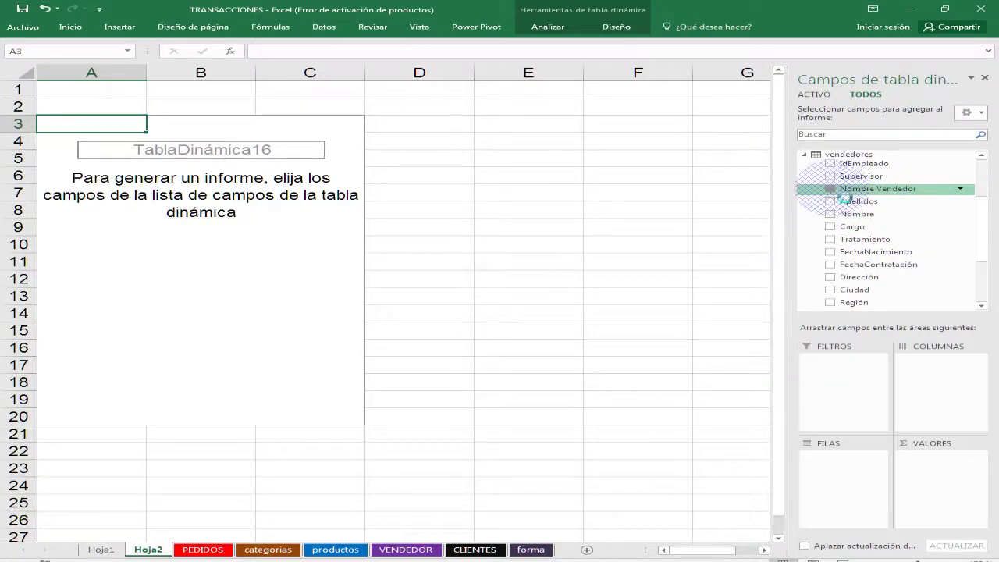
left_click_drag(845, 198, 134, 232)
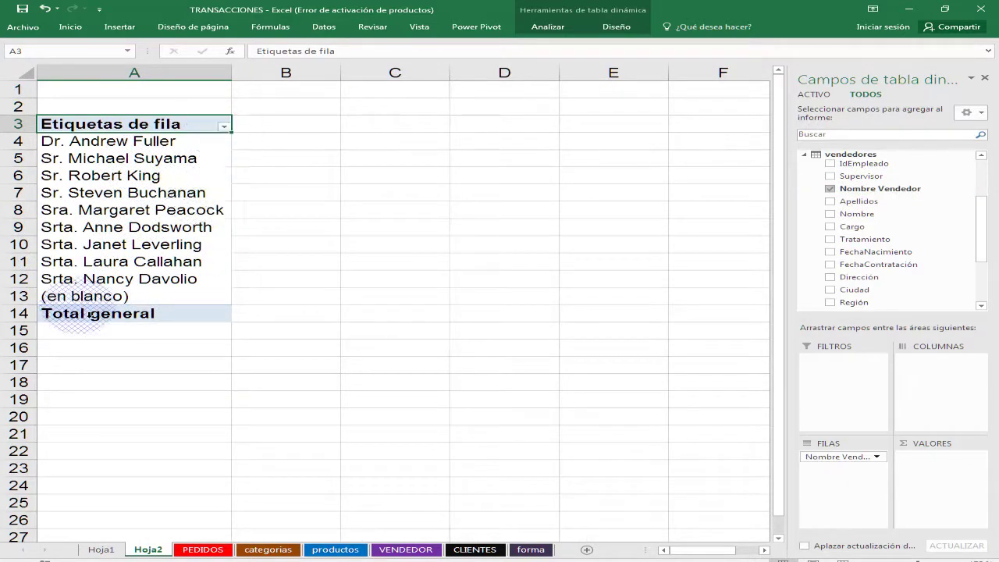
Filter the row labels to exclude the (en blanco) entry
left_click(225, 128)
left_click_drag(218, 271, 217, 285)
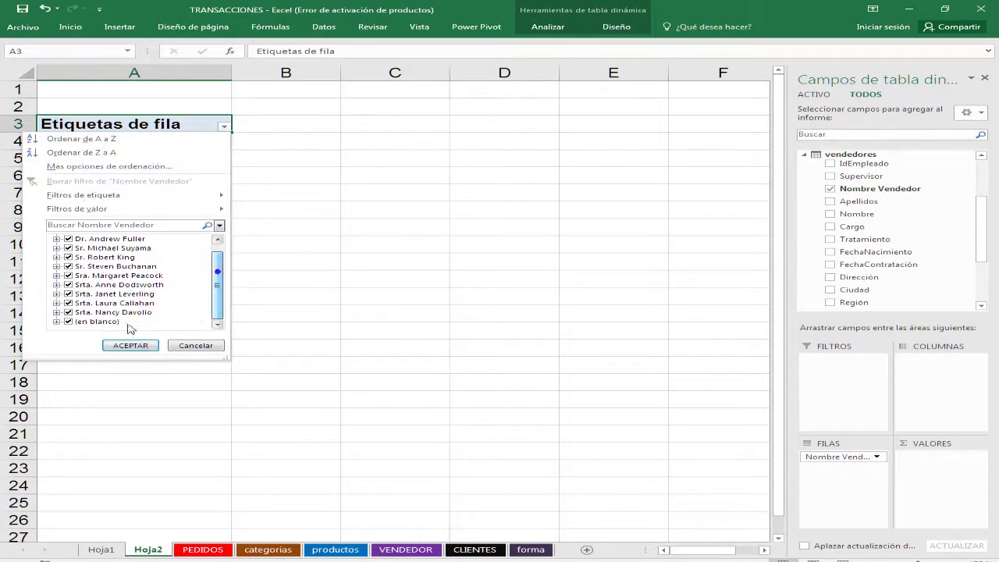
left_click(68, 321)
left_click(130, 345)
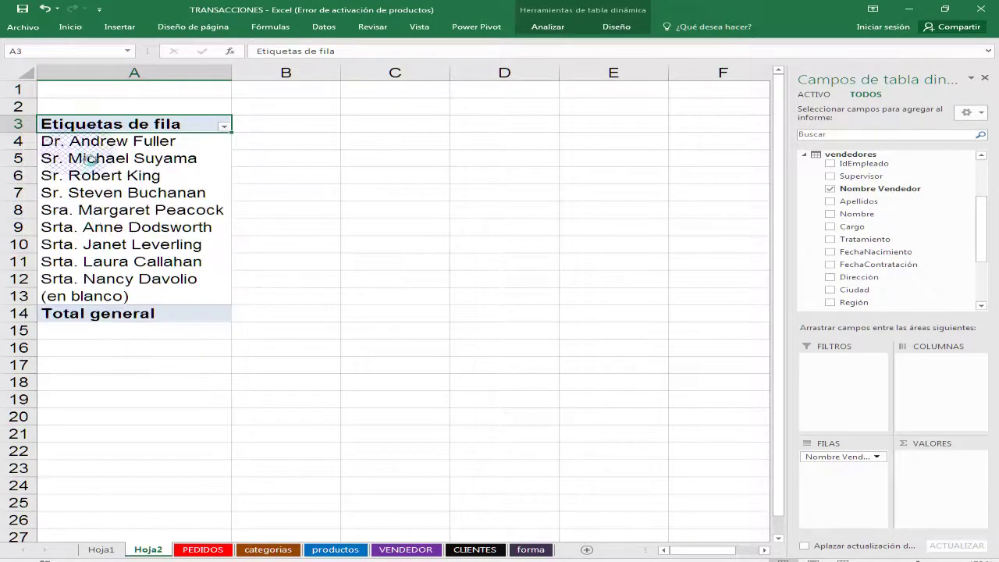
scroll(170, 246, "up", 1)
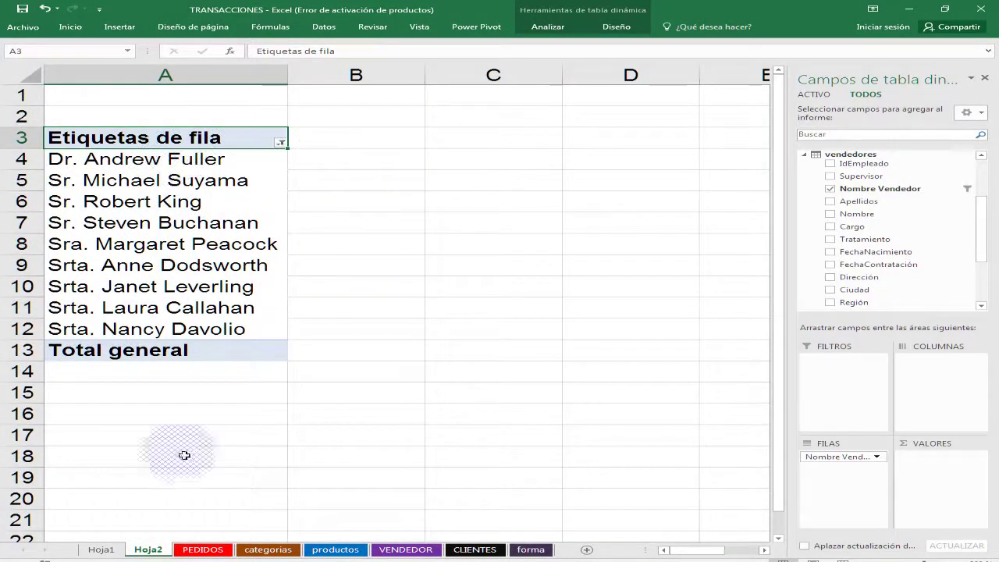
Add the Cantidad field from the pedidos table to the pivot table's values as a sum
left_click_drag(979, 234, 981, 193)
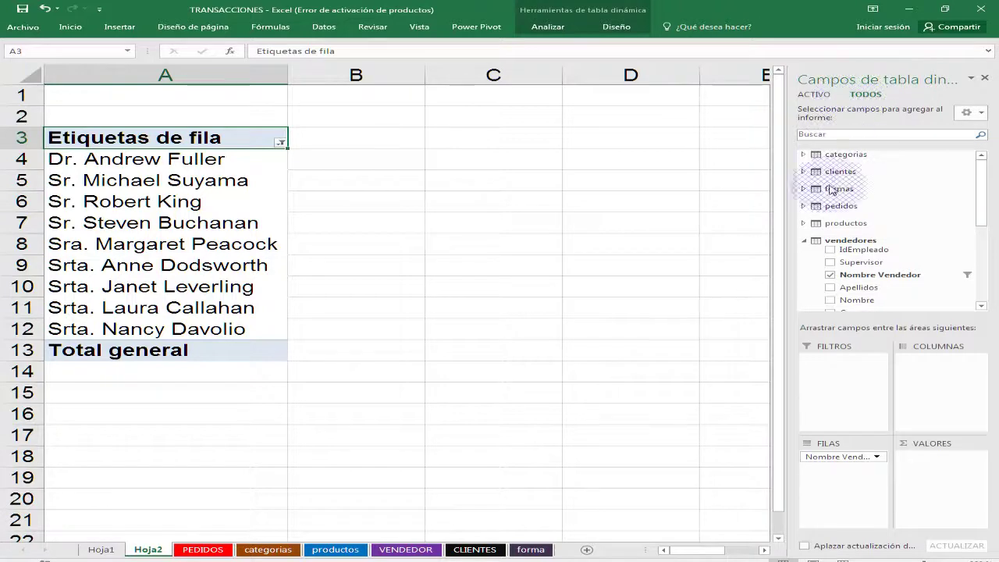
left_click(806, 206)
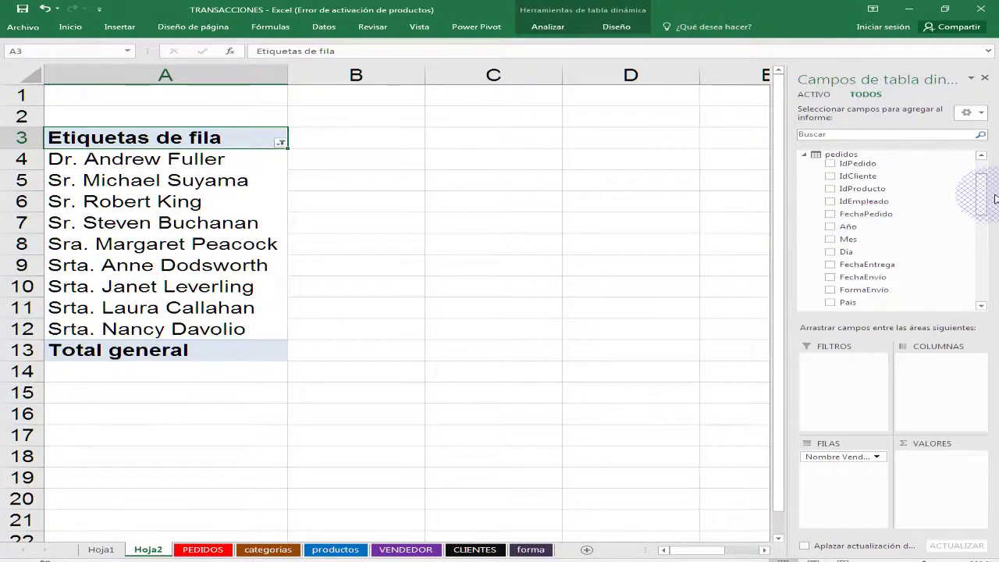
left_click_drag(982, 193, 982, 215)
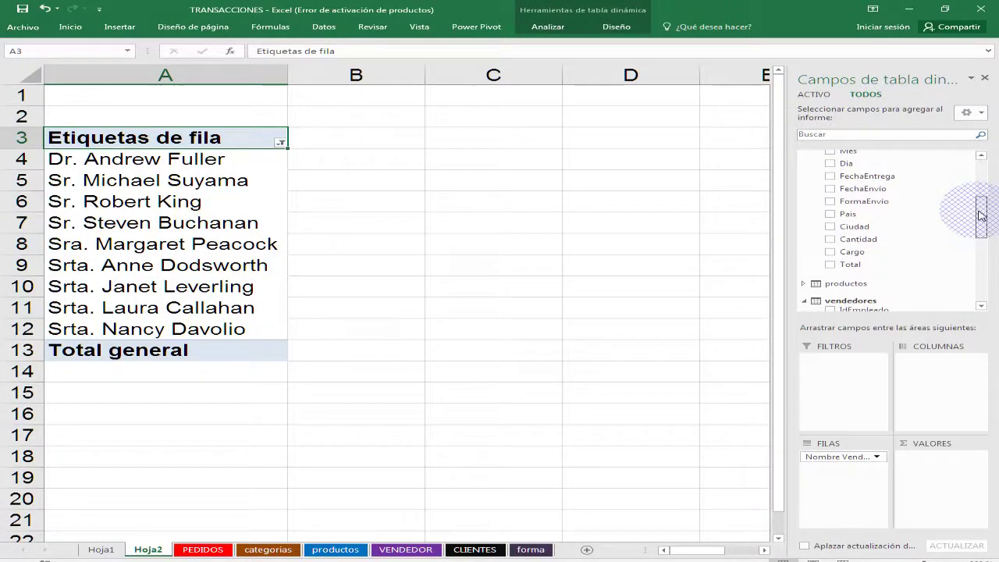
left_click(832, 240)
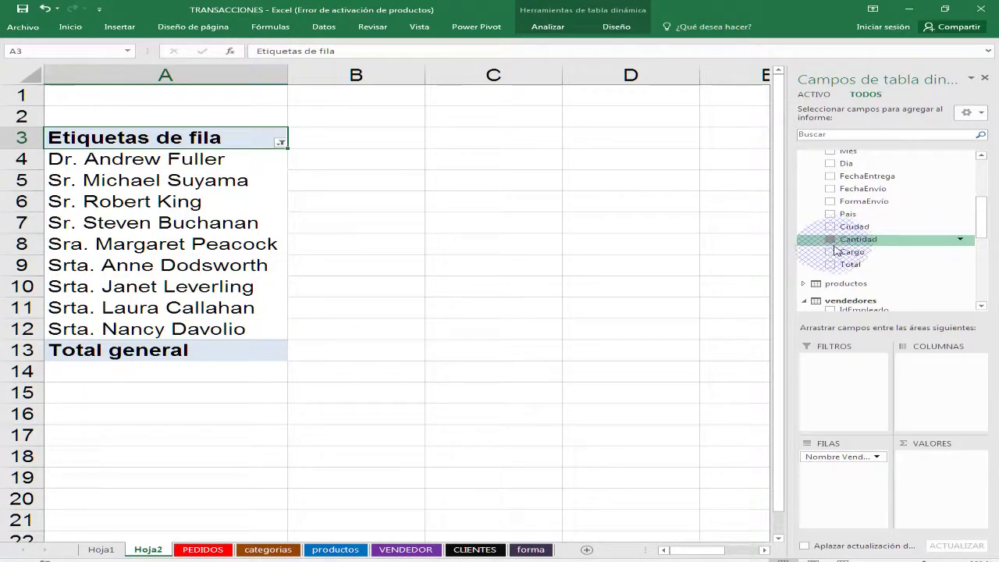
left_click(867, 252)
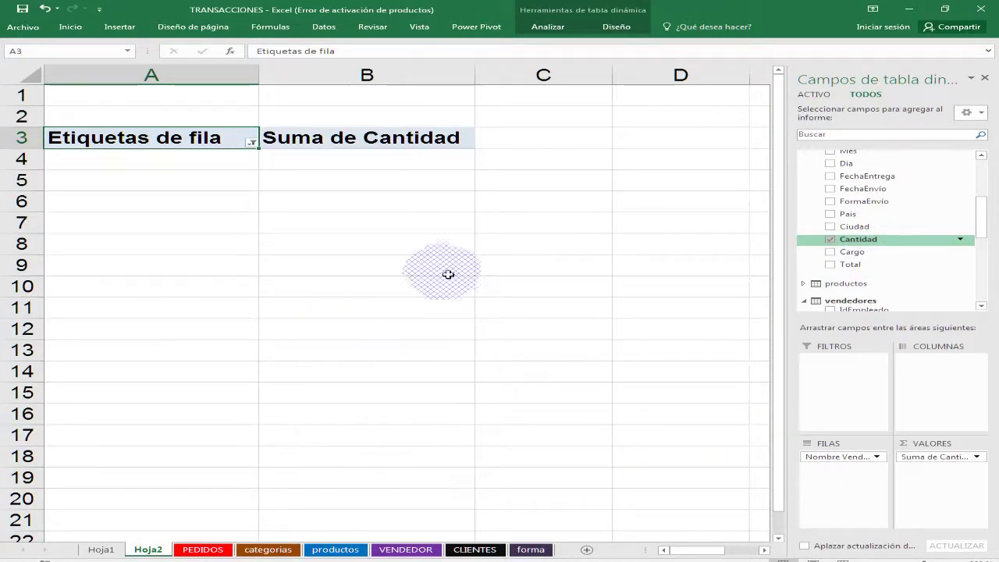
scroll(415, 252, "down", 3)
scroll(422, 255, "up", 3)
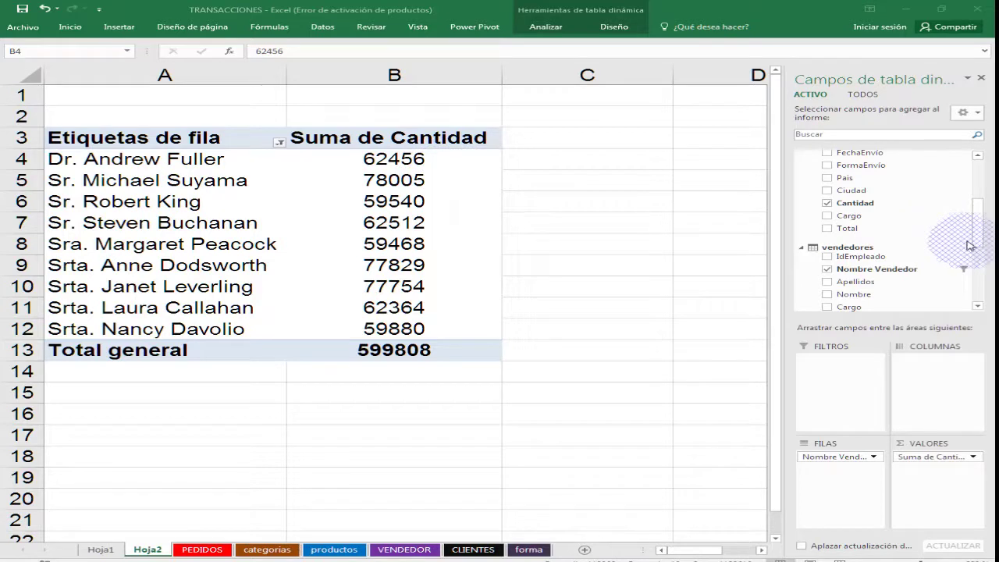
Add the Cargo and Total fields from pedidos to the pivot table's values as sums
left_click(831, 220)
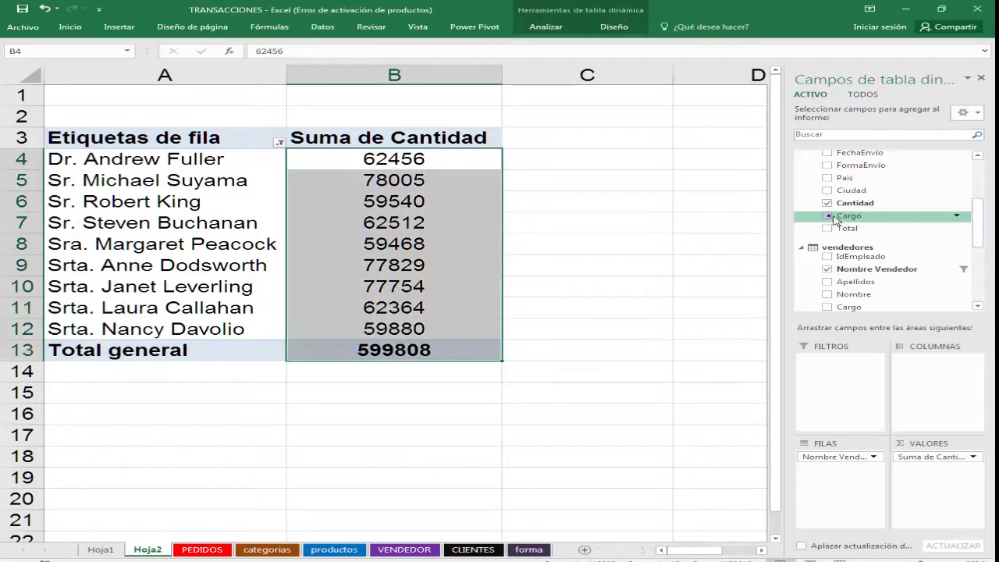
left_click(827, 216)
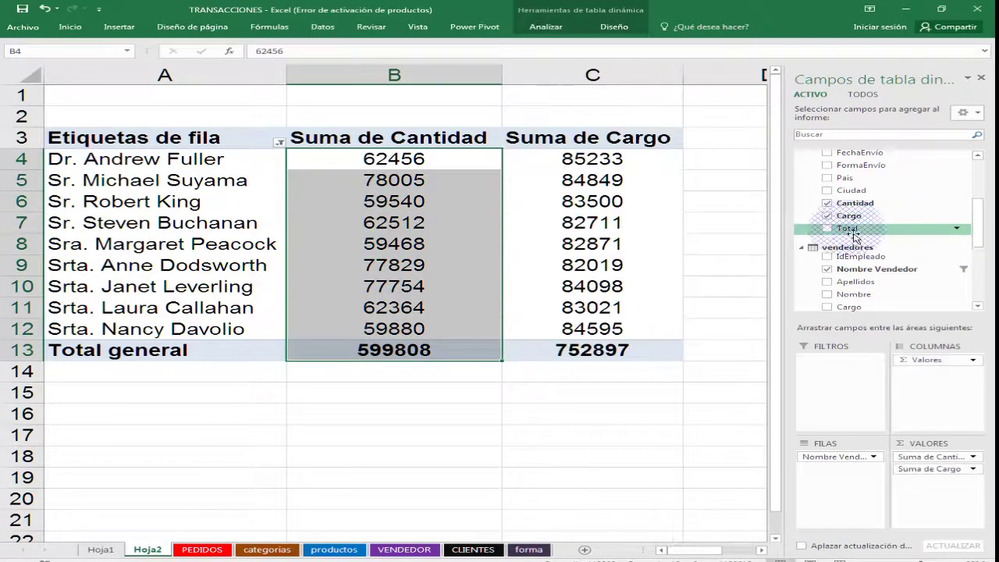
left_click(830, 229)
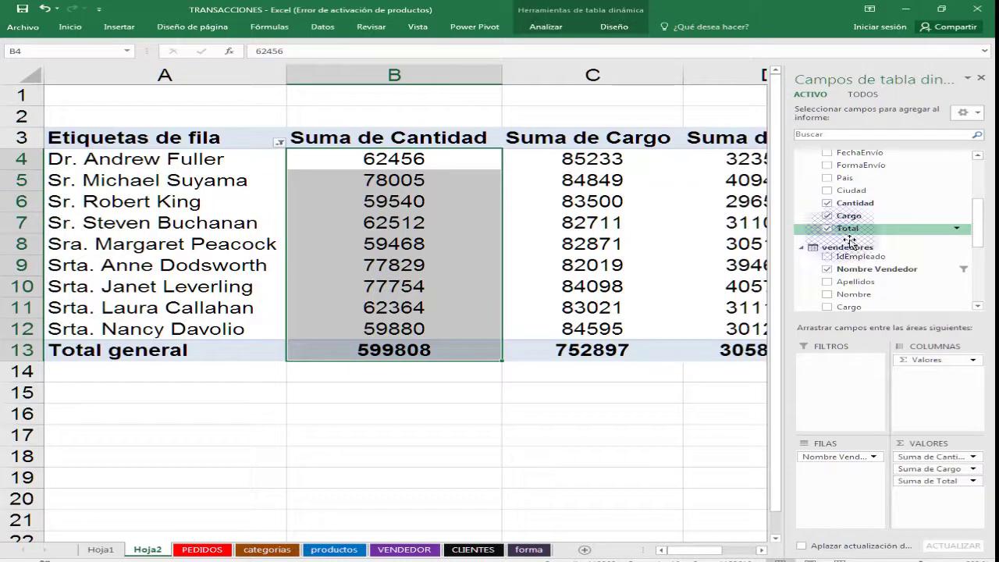
Format the Suma de Total values, including the grand total, with thousands separators and two decimals
left_click(761, 552)
left_click_drag(566, 162, 549, 363)
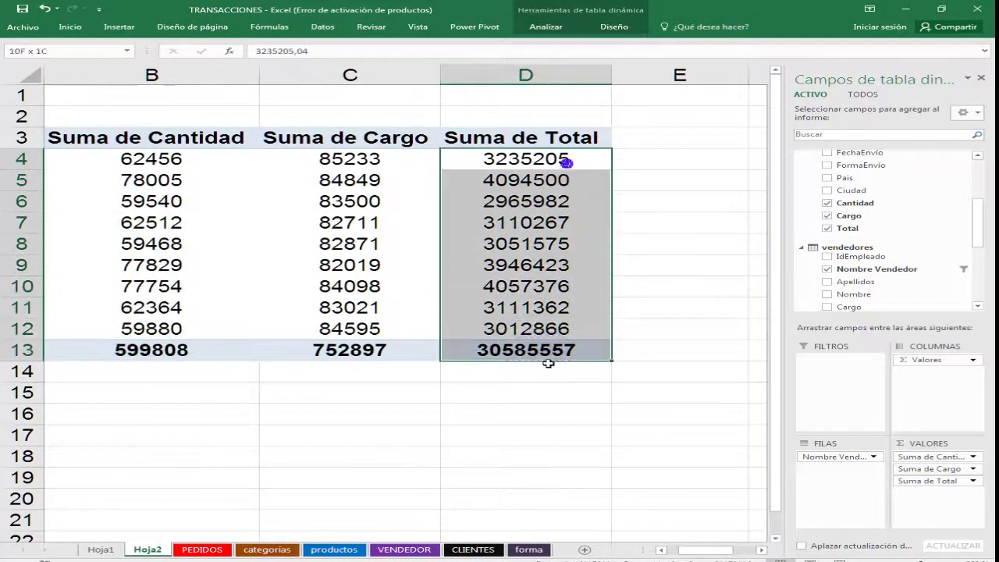
left_click(70, 27)
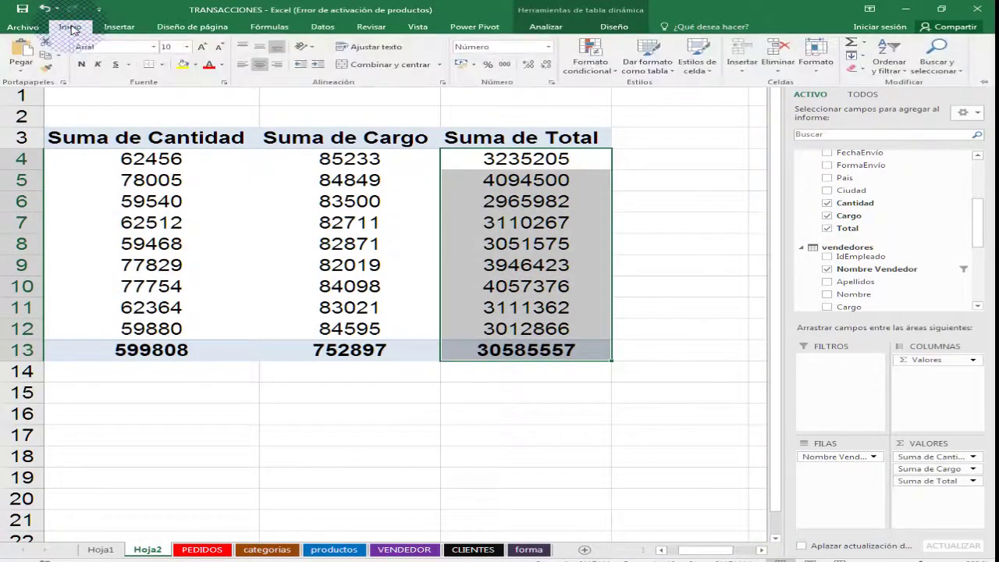
left_click(503, 67)
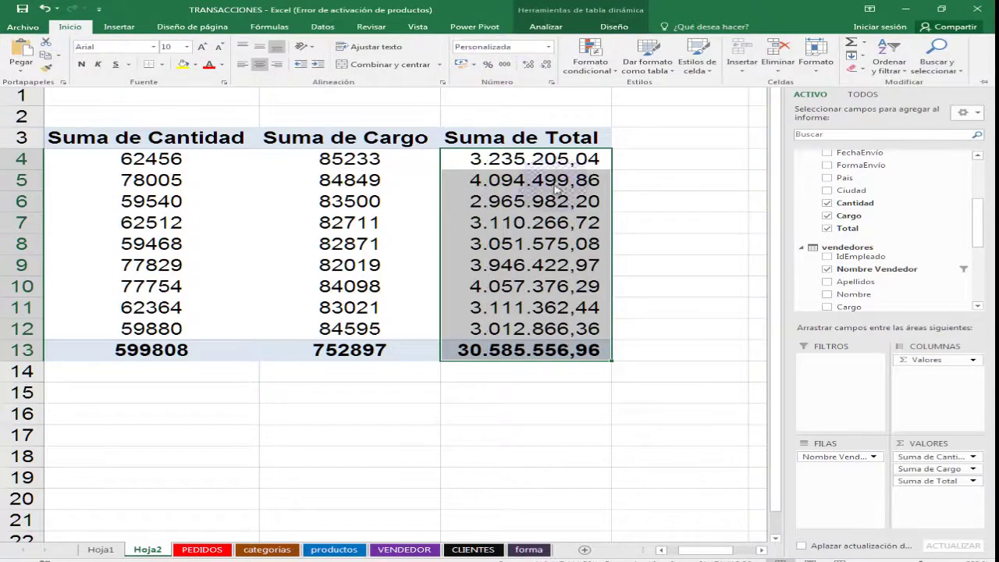
Add the NombreCategoría field from the categorias table as a report filter of the pivot table and close the field list
left_click(660, 552)
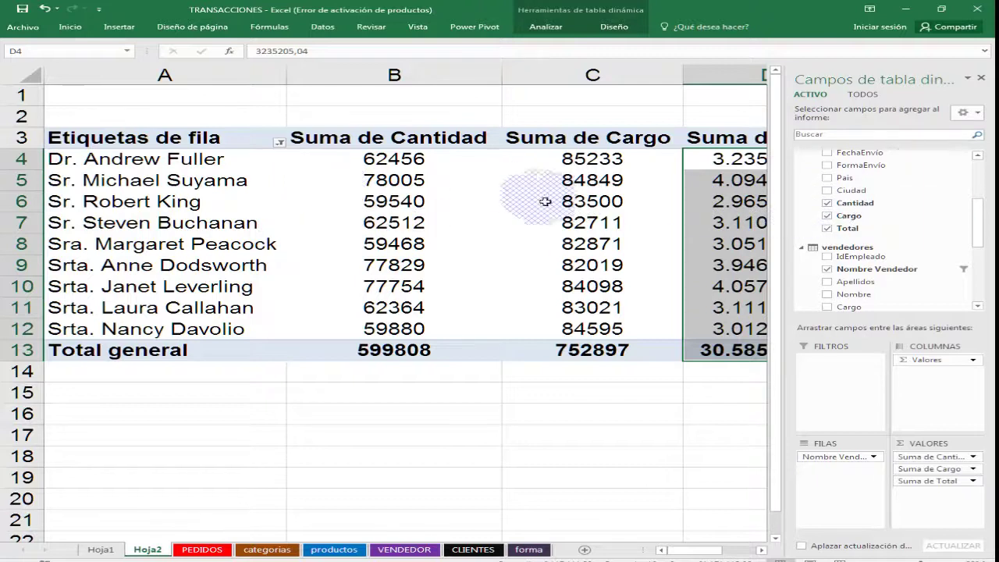
left_click(863, 93)
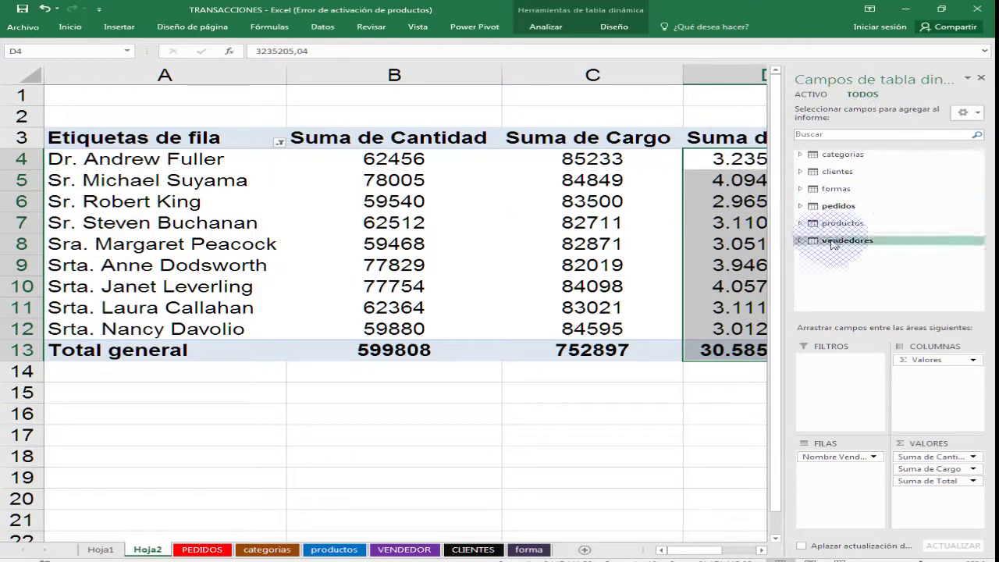
left_click(801, 155)
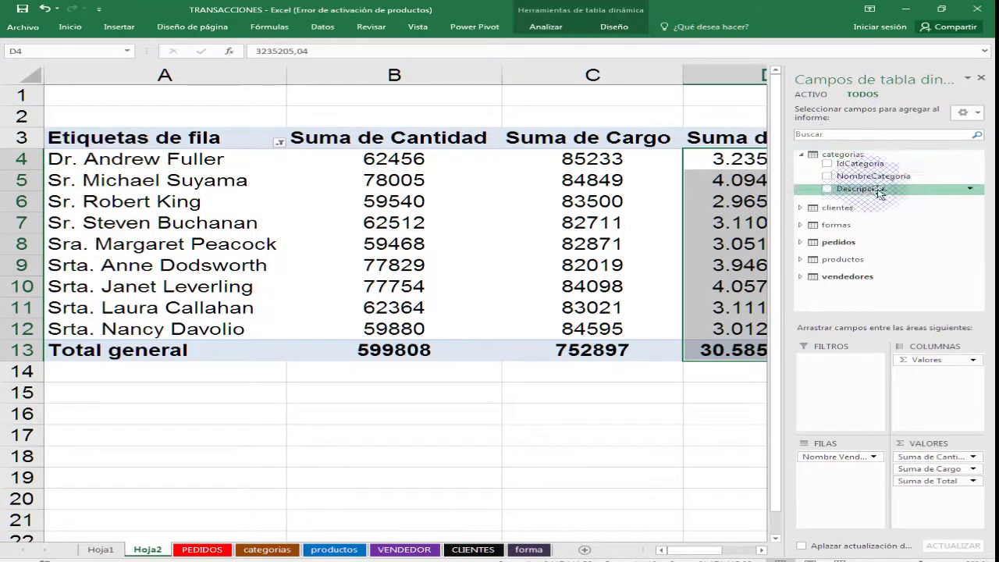
left_click_drag(874, 176, 842, 382)
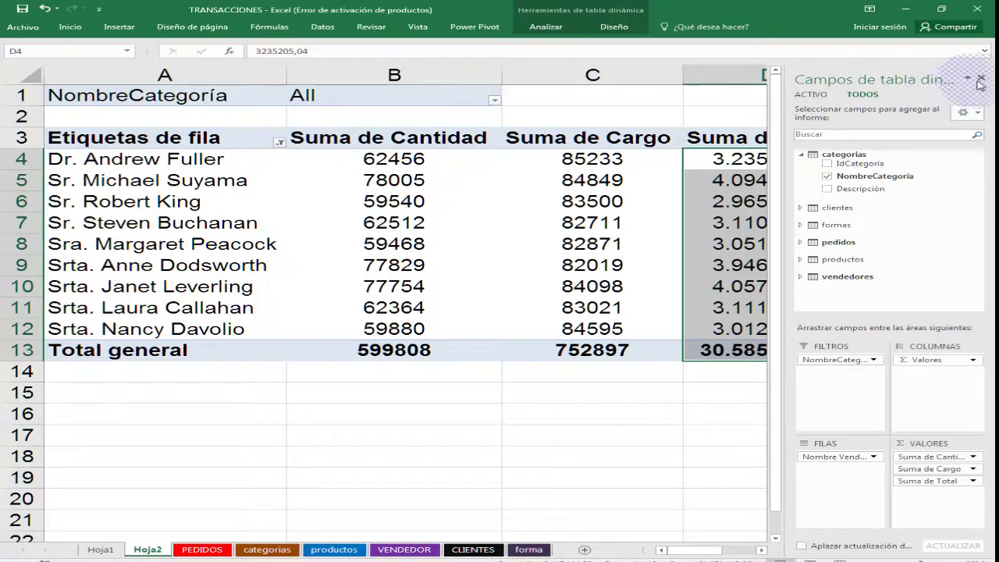
left_click(411, 200)
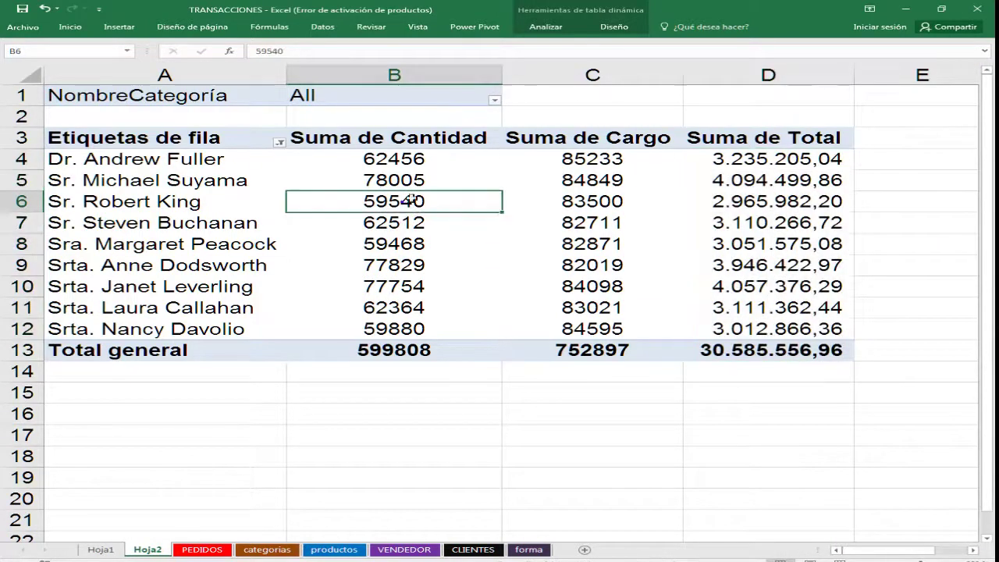
Filter the pivot table by NombreCategoría, trying Bebidas and Granos/Cereales before settling on Pescado/Marisco
left_click(494, 101)
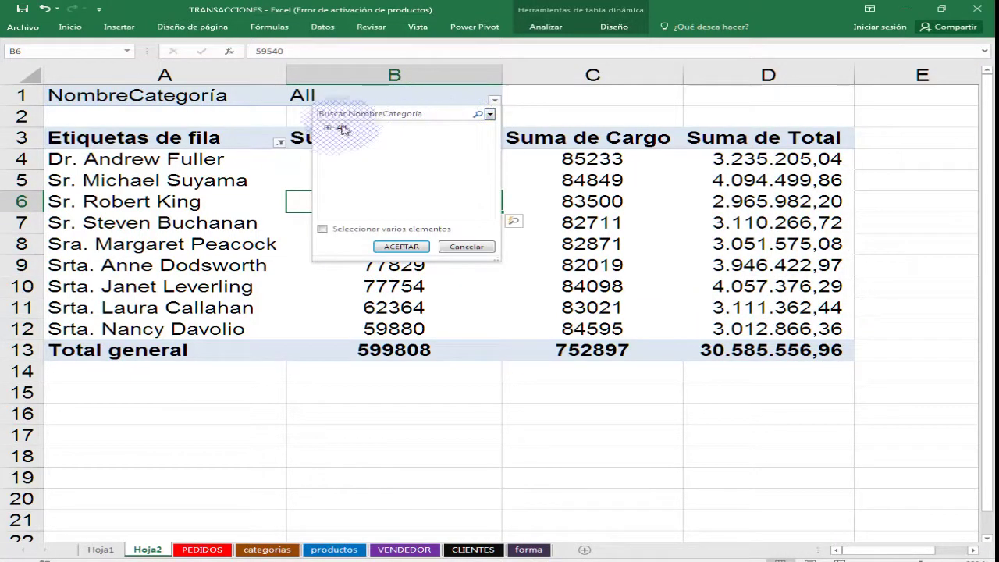
left_click(395, 246)
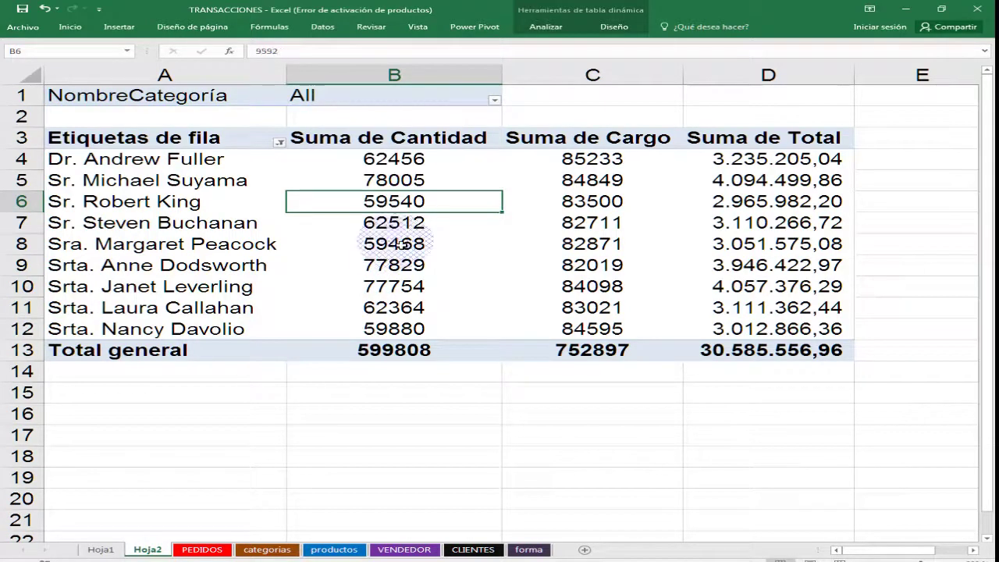
left_click(494, 101)
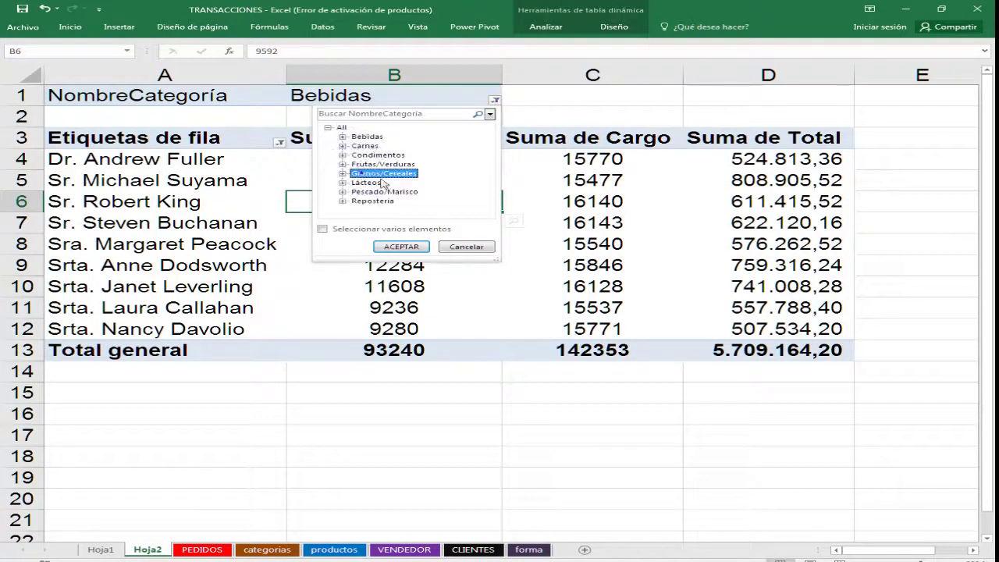
left_click(402, 246)
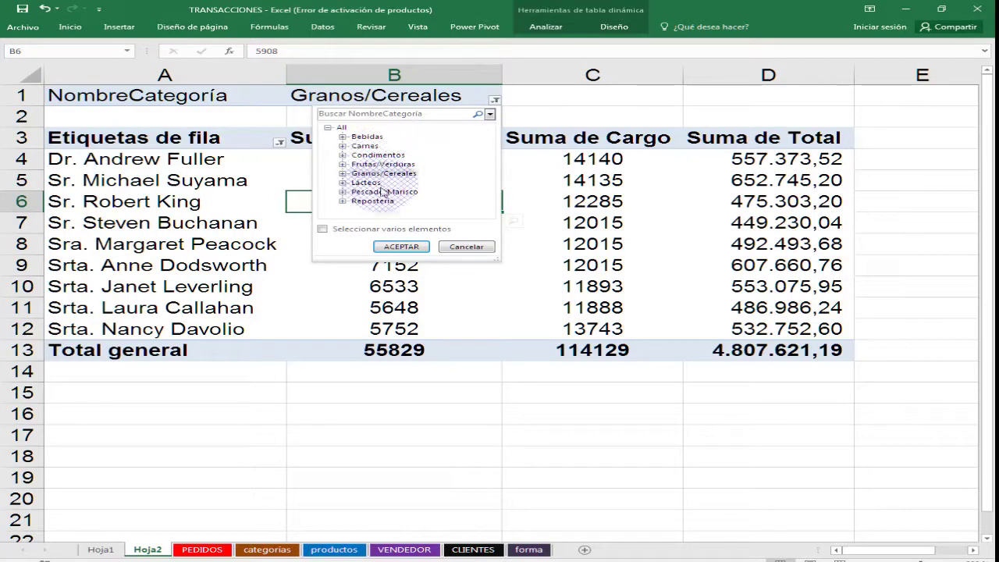
left_click(401, 247)
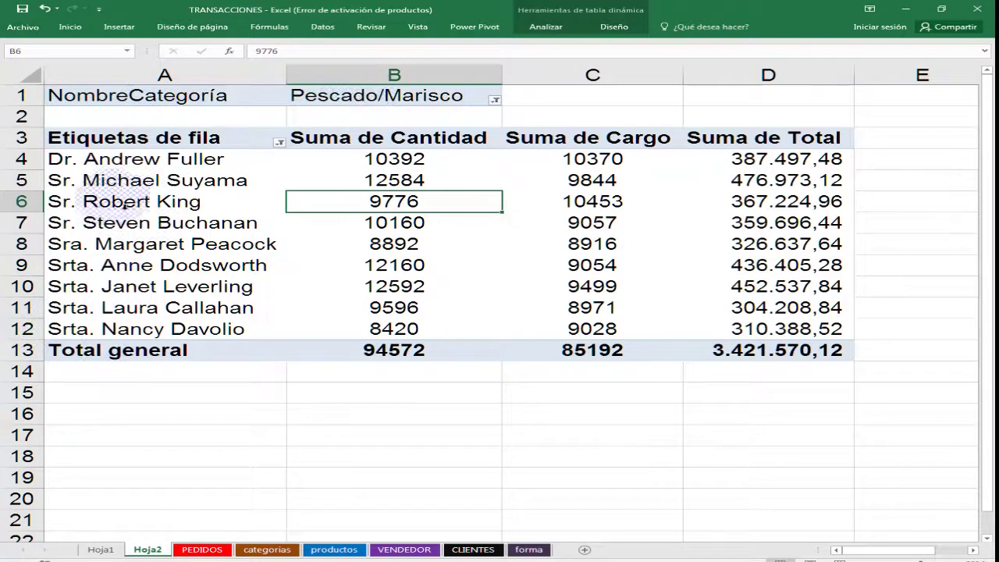
Add the Descripciòn field from the formas table as a second report filter and set it to Transporte Aereo
right_click(450, 203)
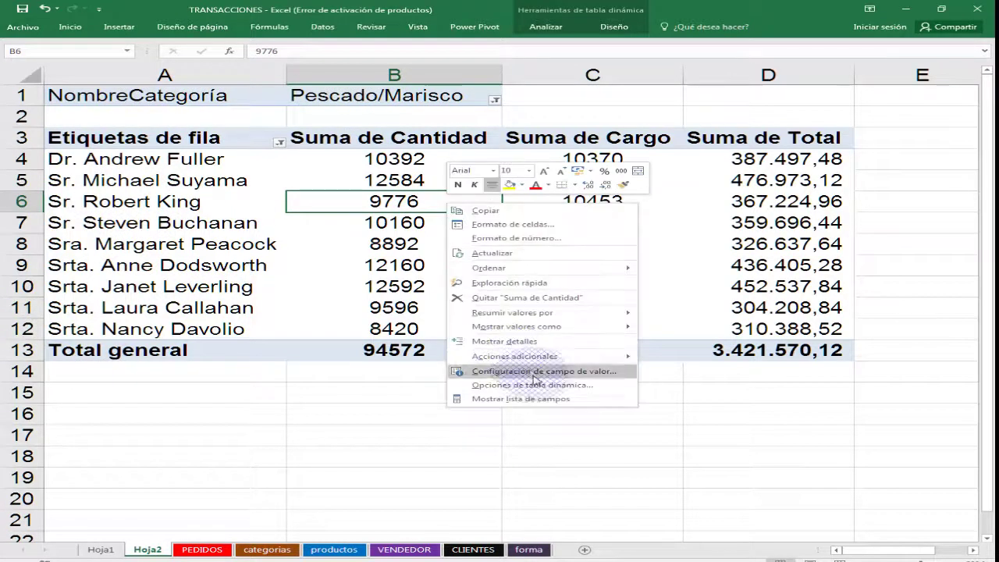
left_click(539, 399)
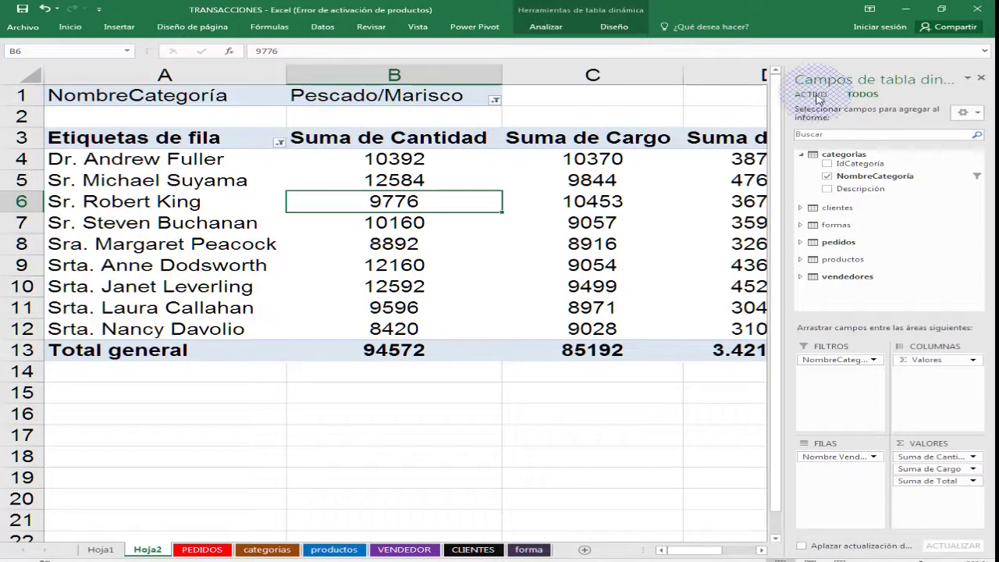
left_click(800, 224)
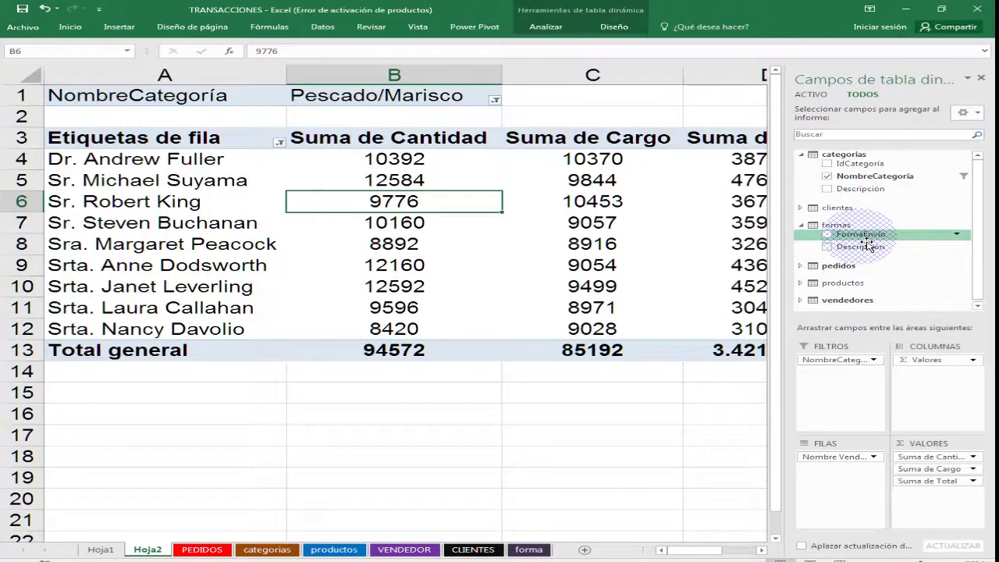
left_click_drag(867, 244, 862, 390)
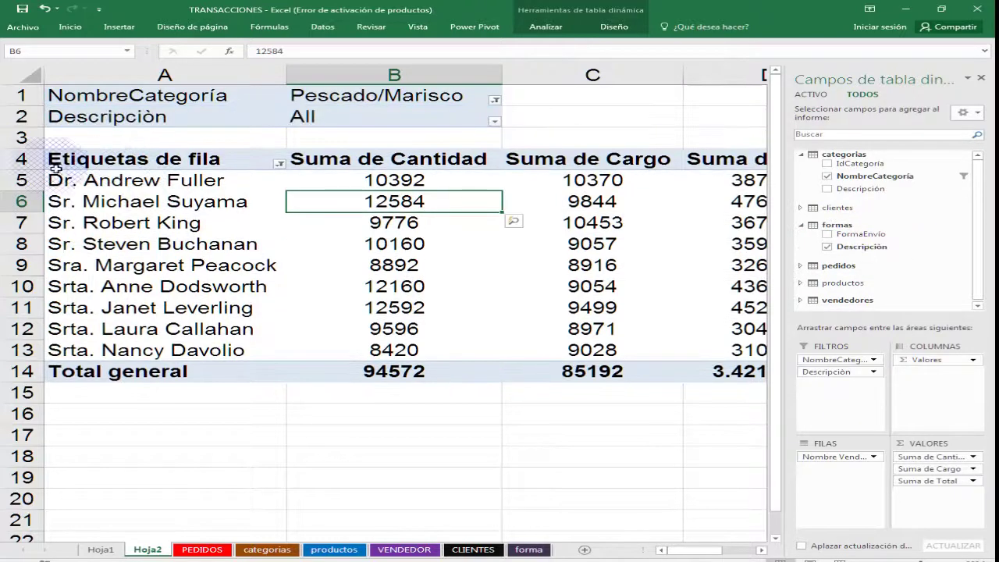
left_click(982, 78)
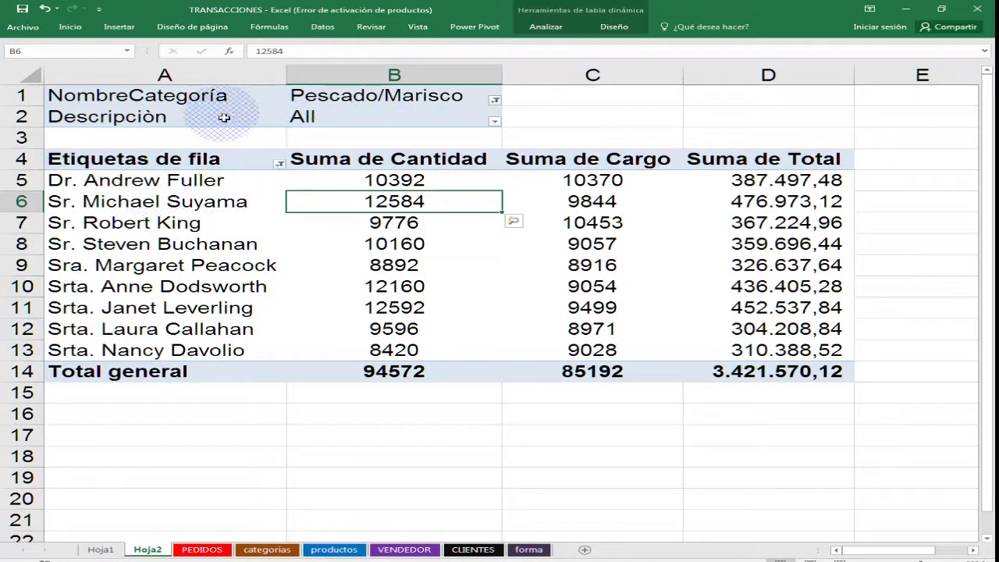
left_click(494, 121)
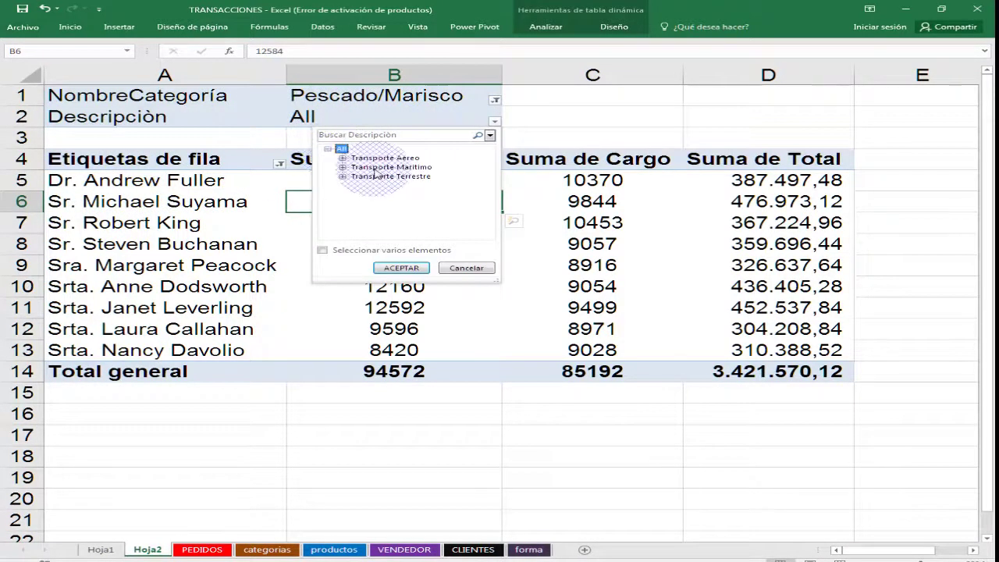
left_click(401, 269)
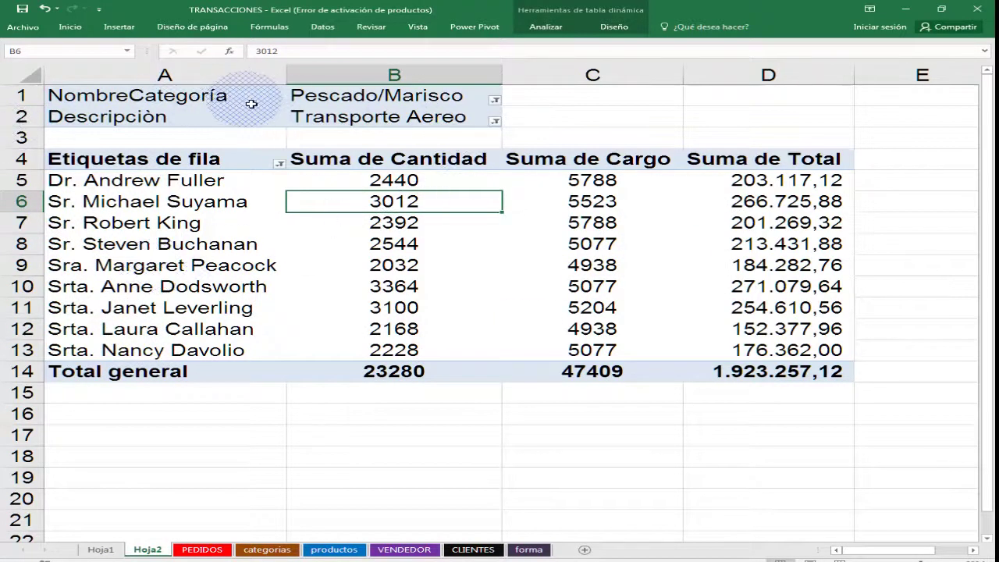
Rename the pivot table's row labels header in A4 as Vendedores
left_click(213, 160)
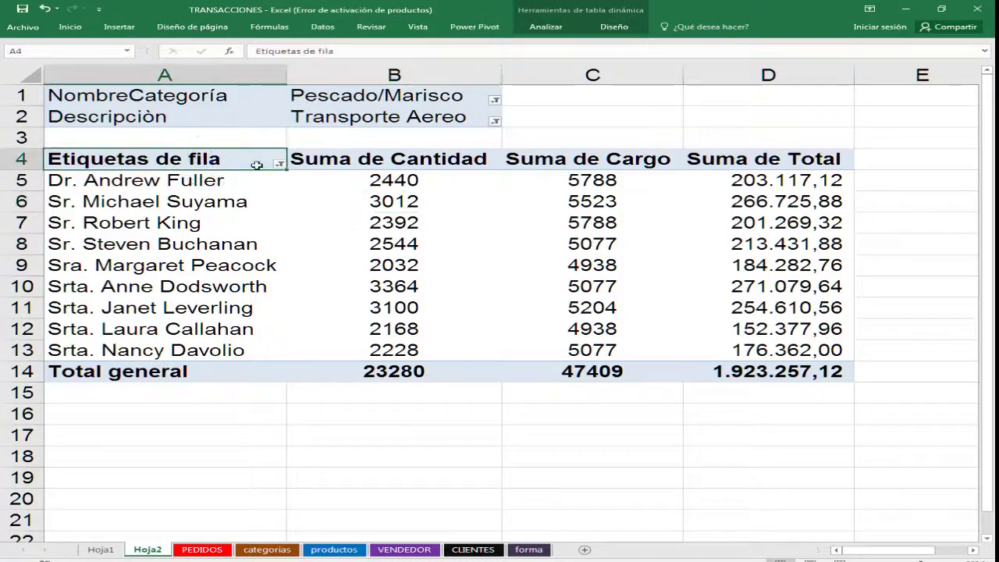
type("Vendedores")
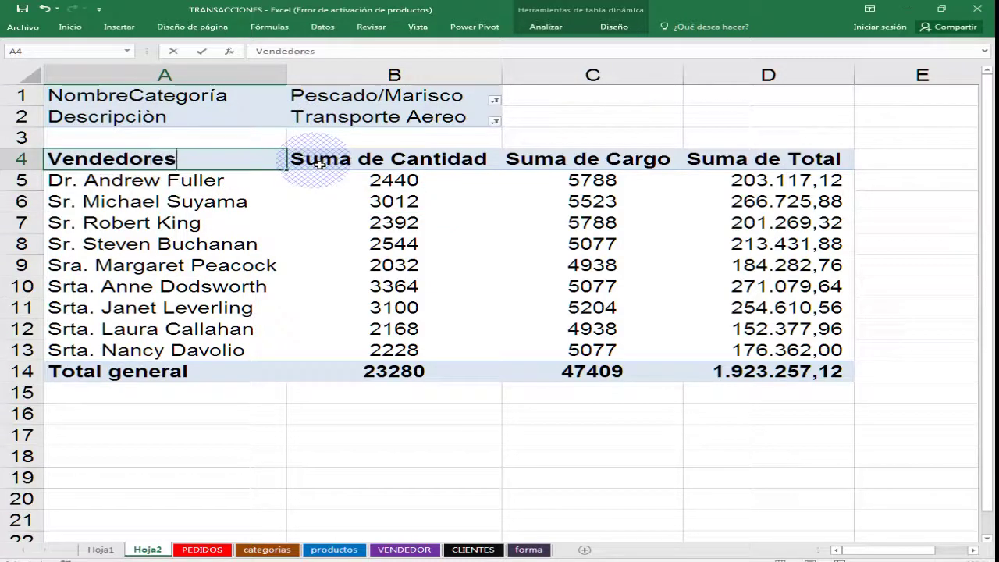
key("Return")
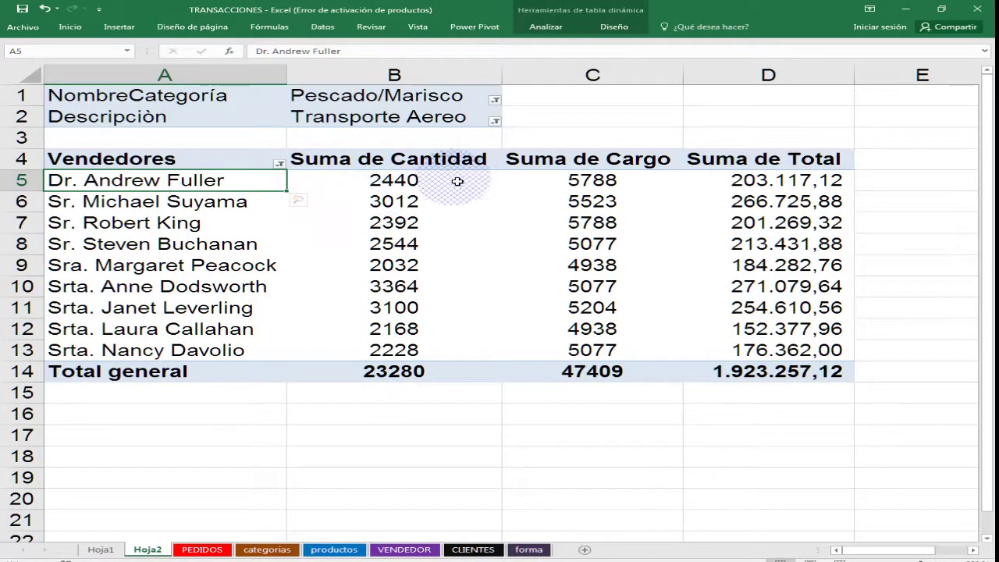
scroll(448, 250, "down", 1)
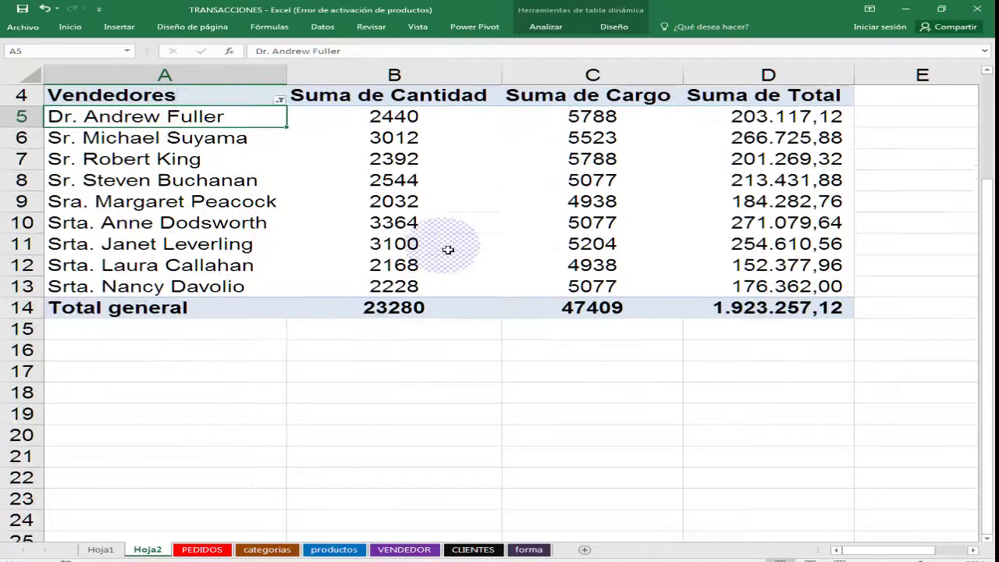
scroll(448, 250, "up", 1)
mouse_move(459, 249)
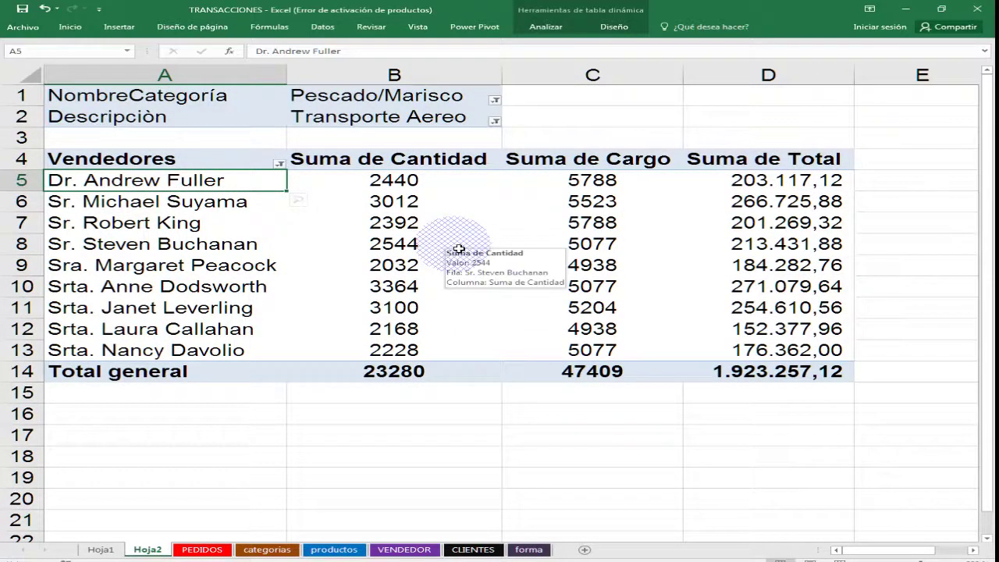
Insert a Columna agrupada 3D pivot chart from the pivot table and hide all its field buttons
left_click(423, 264)
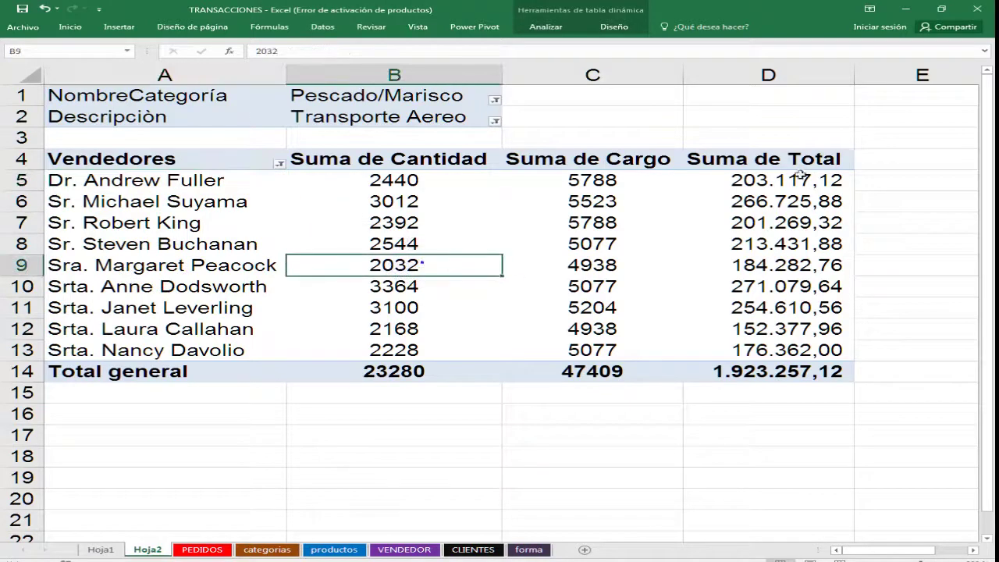
left_click(550, 27)
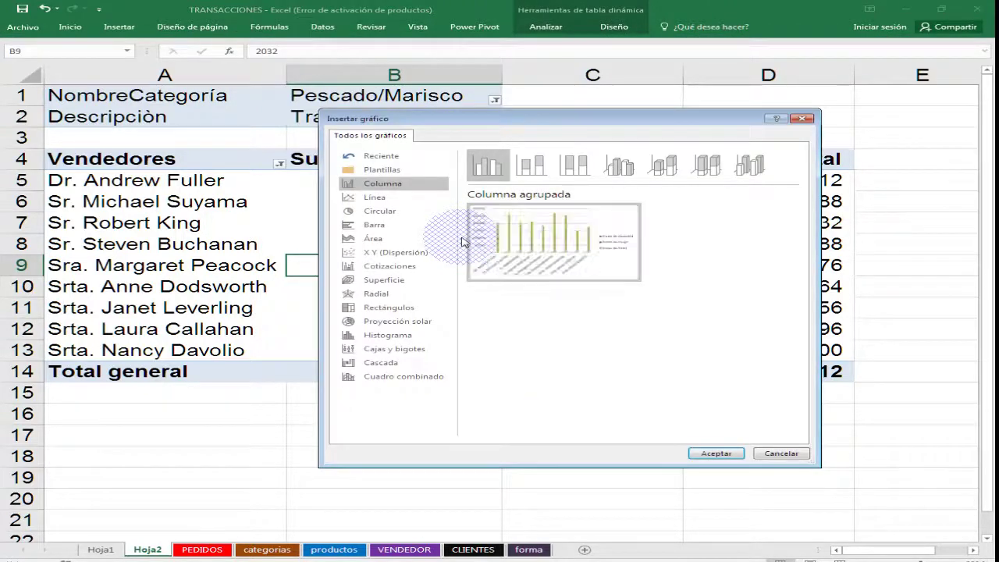
left_click(607, 172)
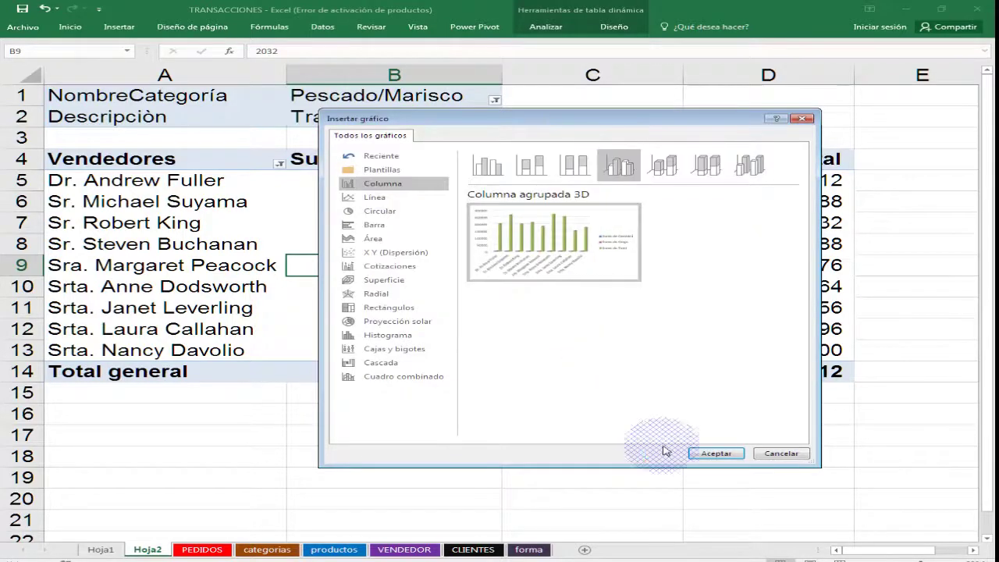
left_click(707, 454)
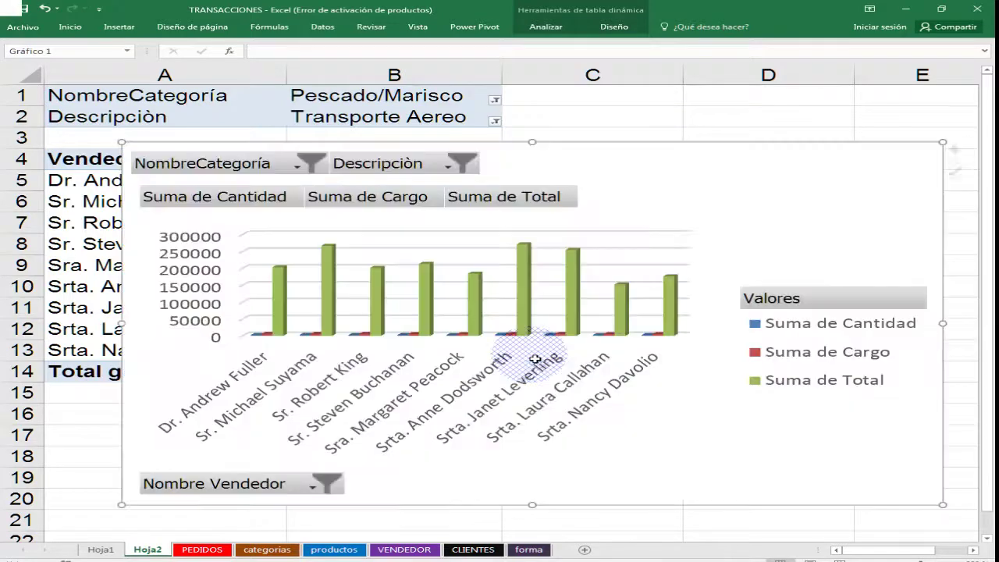
right_click(420, 199)
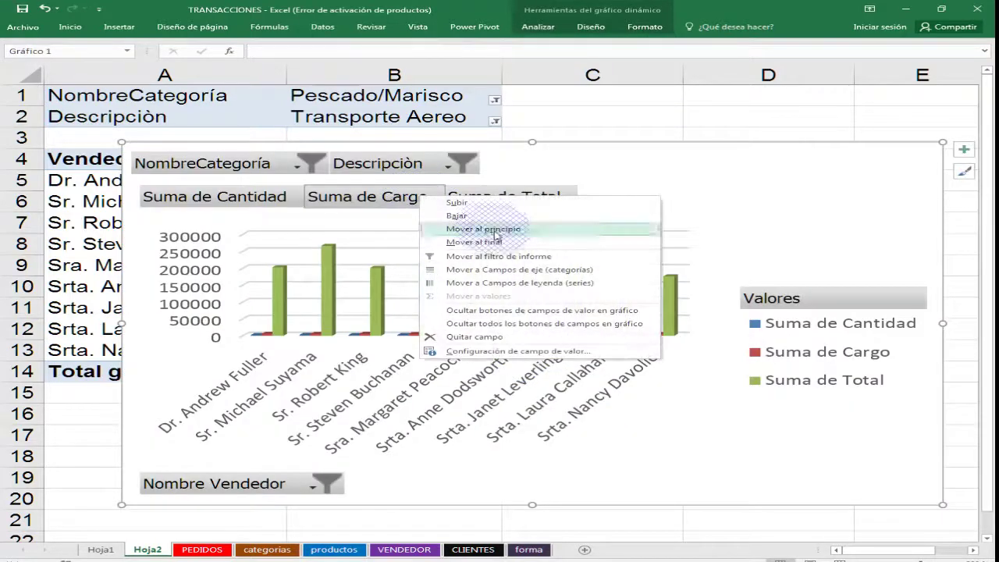
left_click(502, 324)
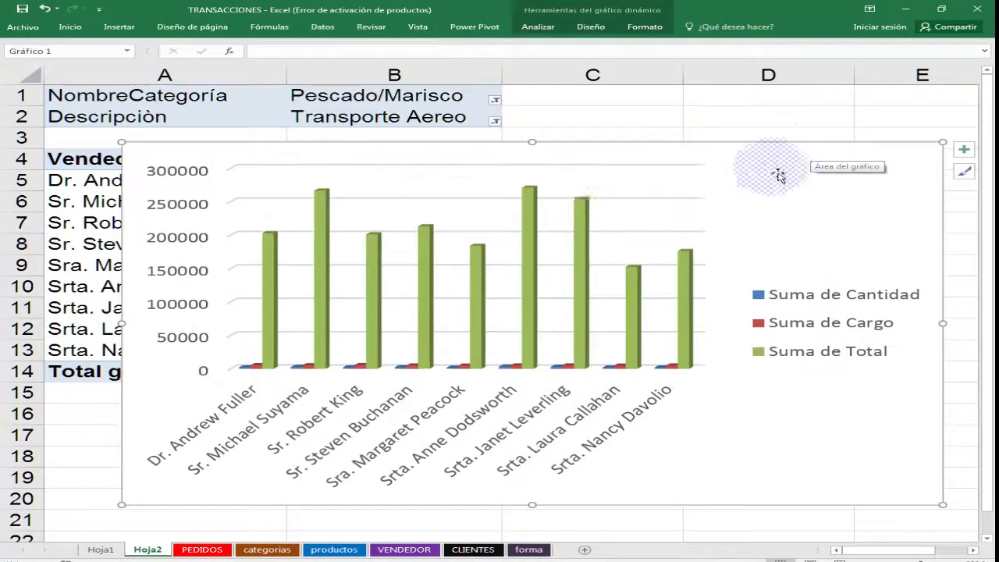
Place the pivot chart directly below the pivot table from row 15 and narrow it to span columns A to D
left_click_drag(821, 150, 741, 395)
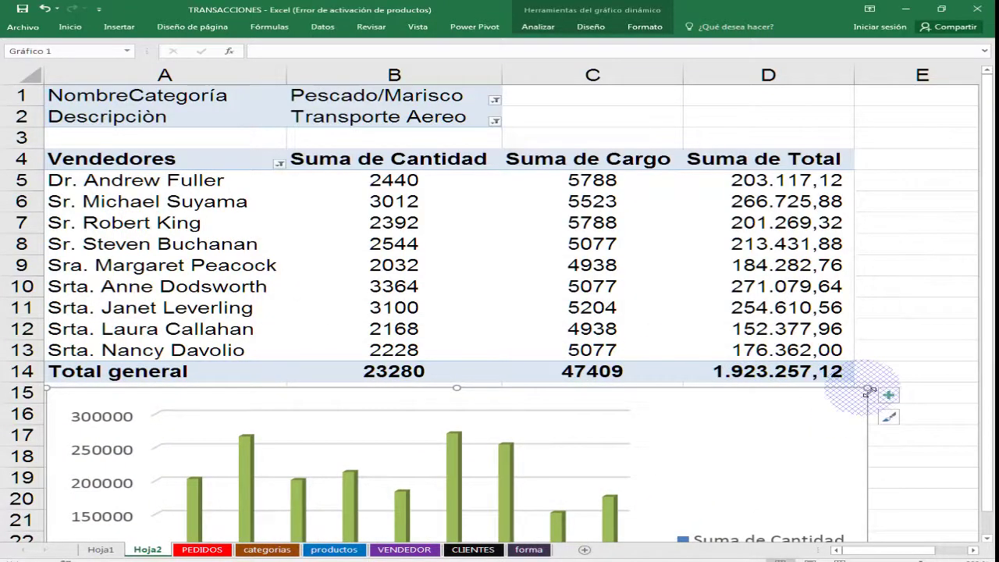
left_click_drag(868, 388, 852, 389)
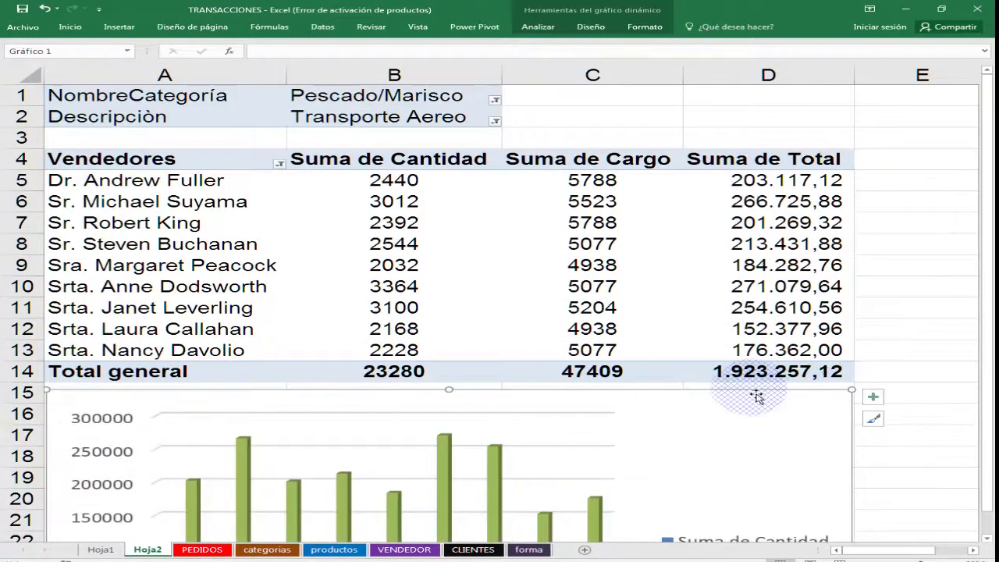
left_click_drag(757, 398, 755, 390)
scroll(761, 428, "down", 4)
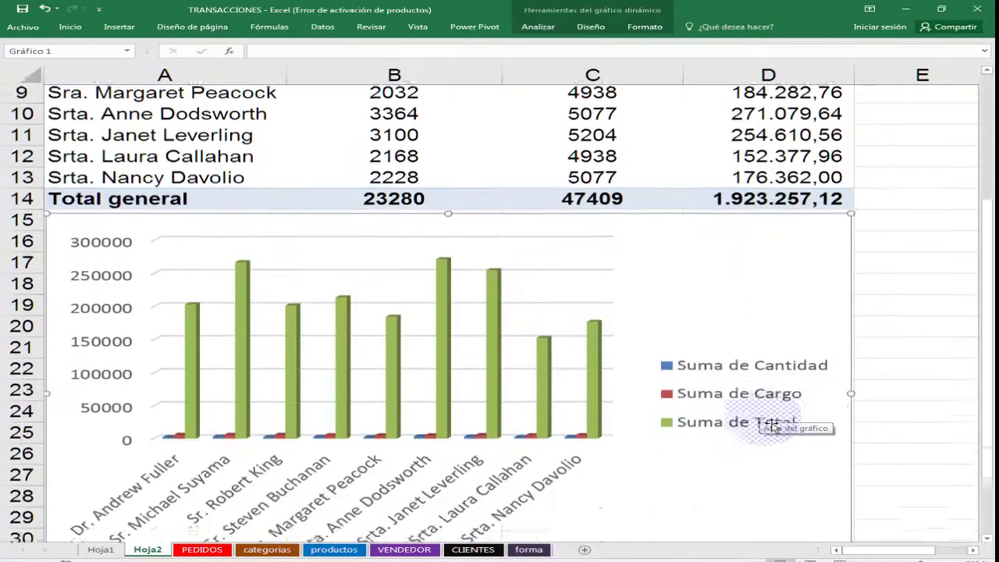
scroll(770, 421, "up", 4)
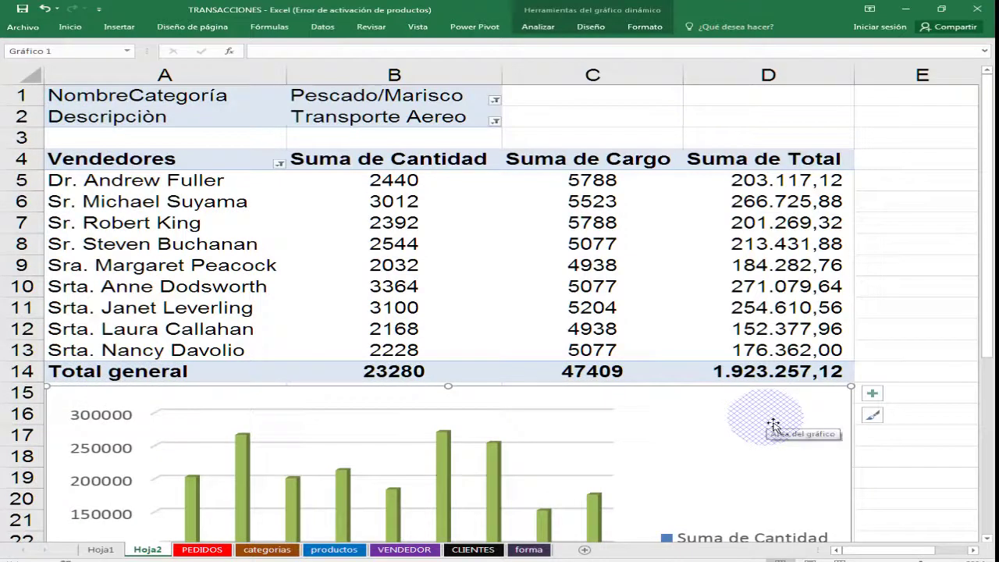